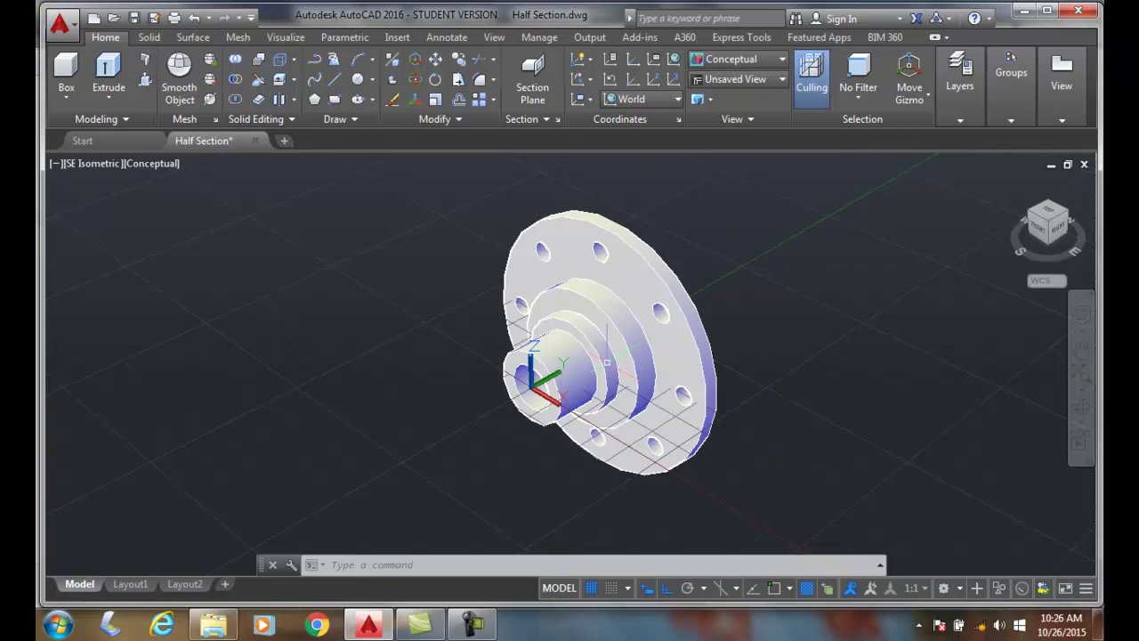
Switch to Layout1 and erase its default flange viewport, leaving the sheet blank
{"action": "left_click", "coordinate": [574, 294]}
{"action": "left_click", "coordinate": [129, 584]}
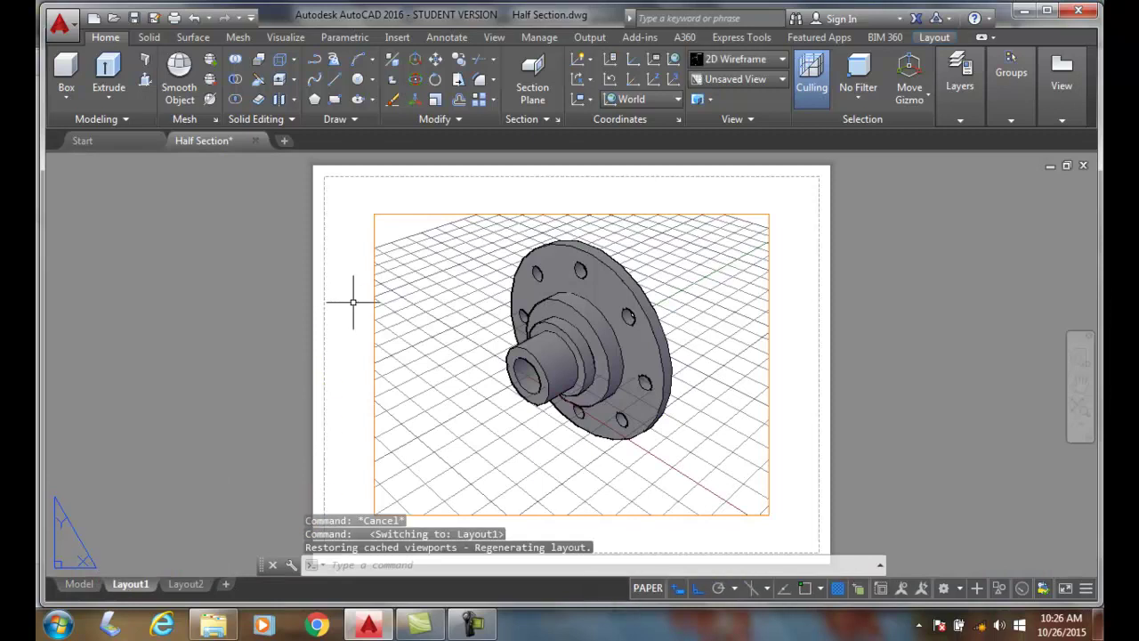
{"action": "left_click", "coordinate": [407, 214]}
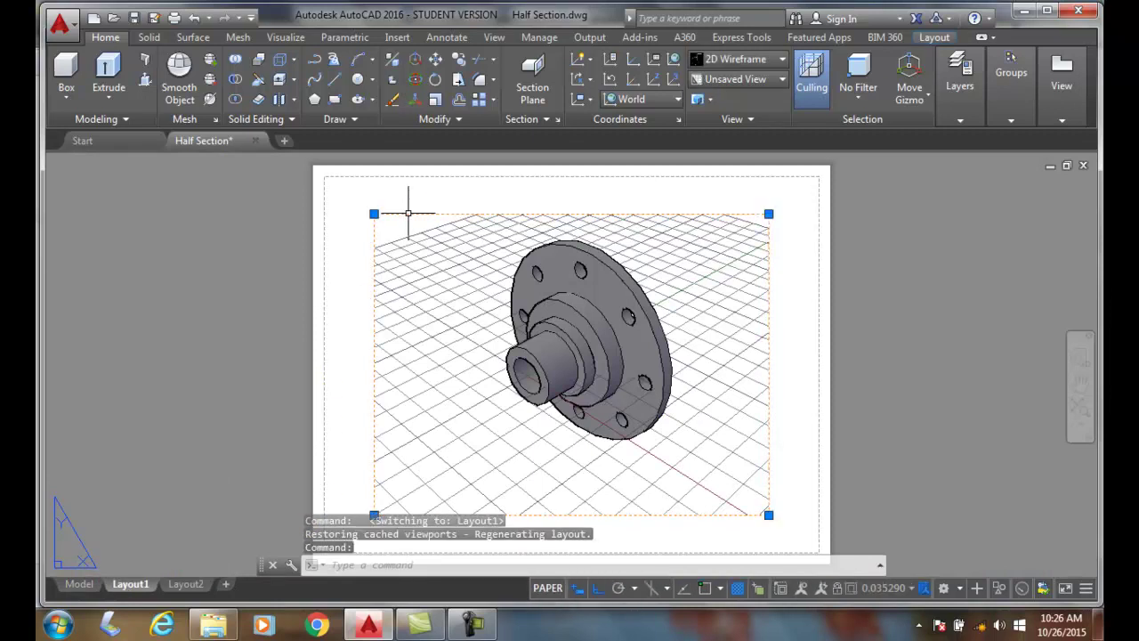
{"action": "key", "text": "Delete"}
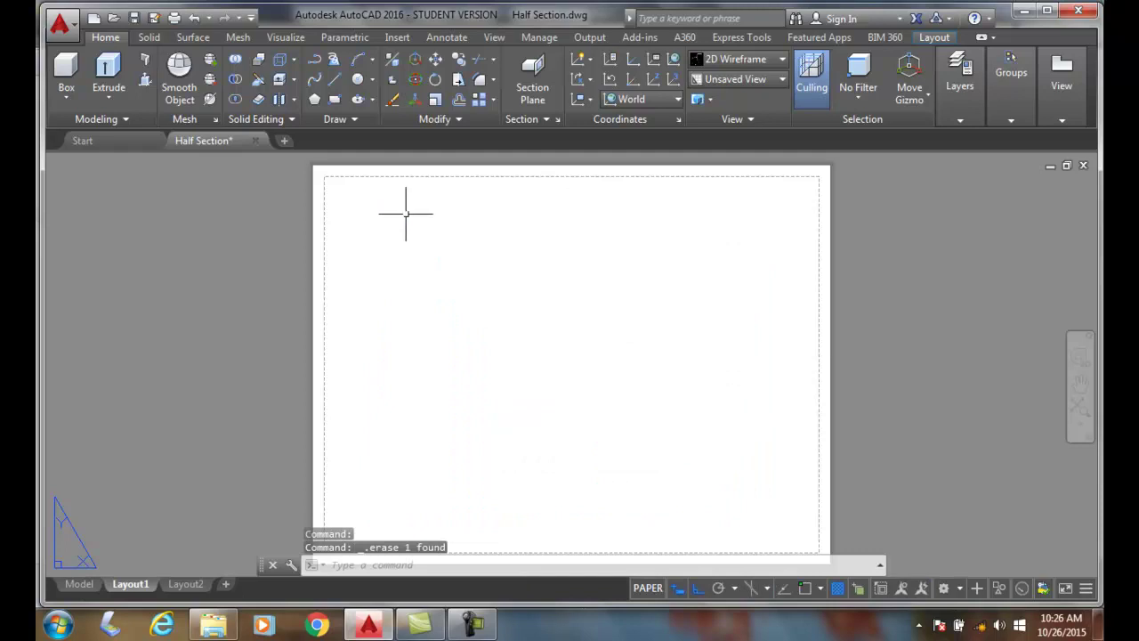
Place a Base only front view of the flange from model space on the sheet's left side
{"action": "left_click", "coordinate": [927, 38]}
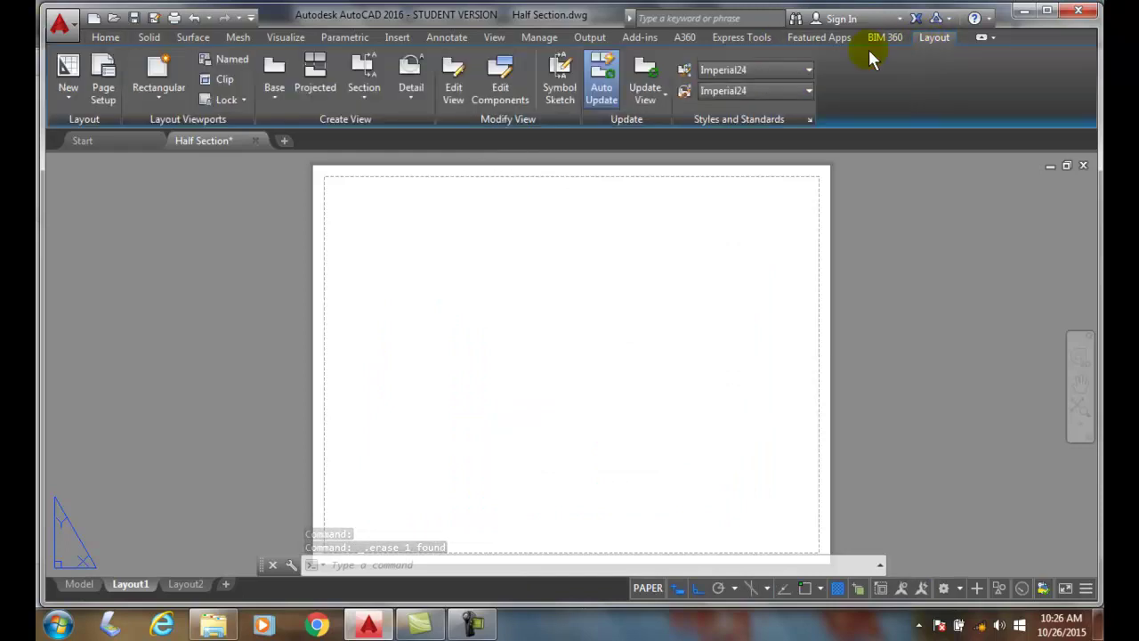
{"action": "left_click", "coordinate": [274, 102]}
{"action": "left_click", "coordinate": [306, 124]}
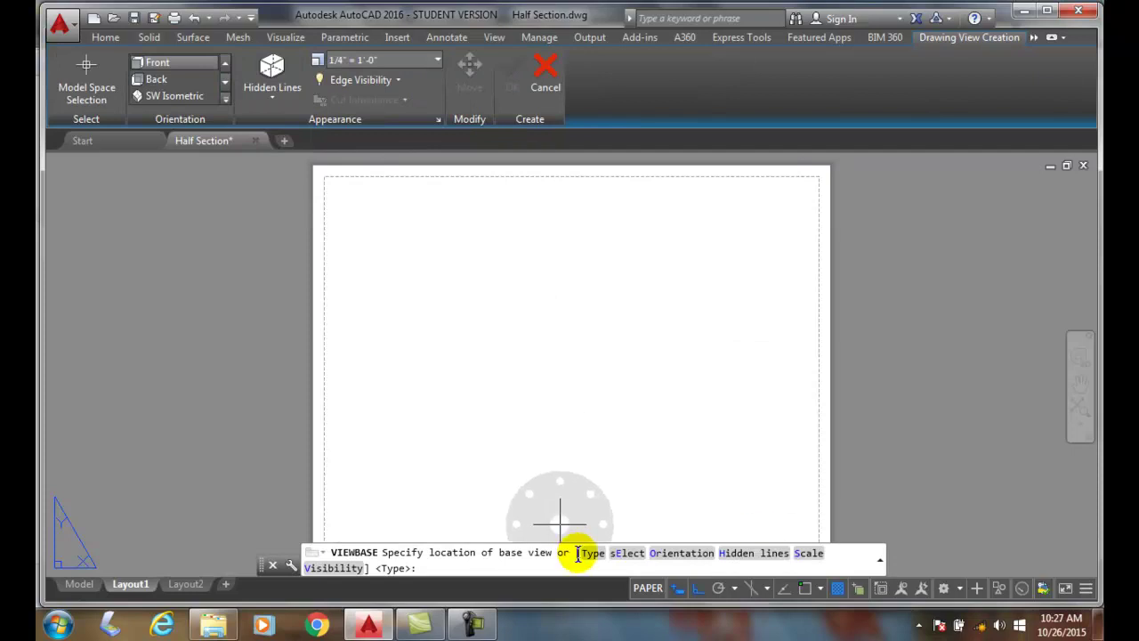
{"action": "left_click", "coordinate": [587, 552]}
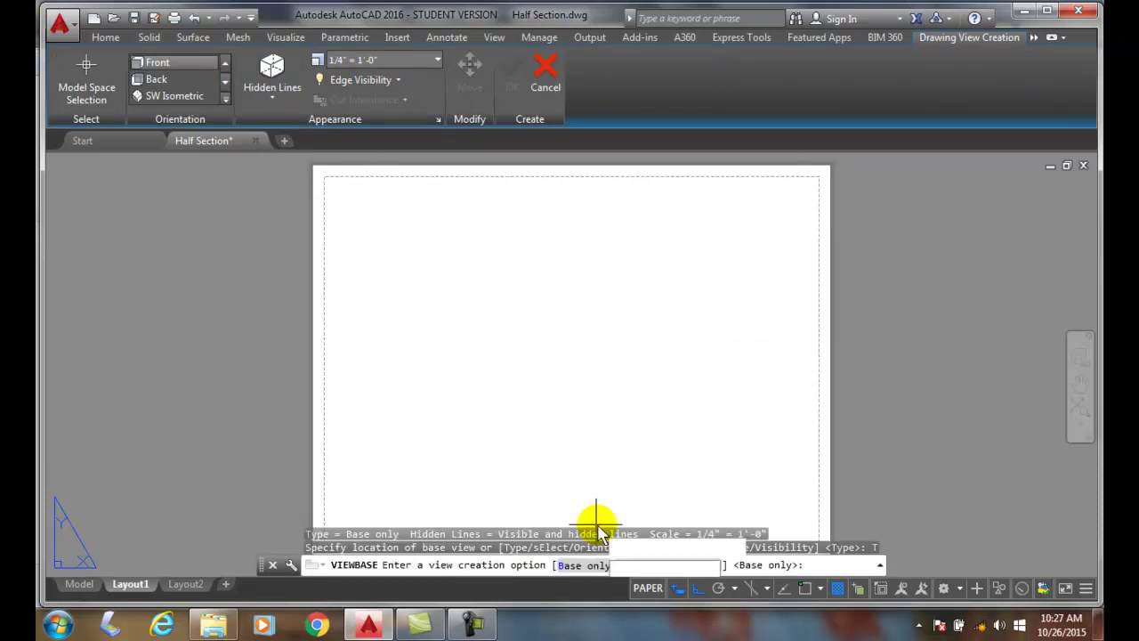
{"action": "left_click", "coordinate": [583, 568]}
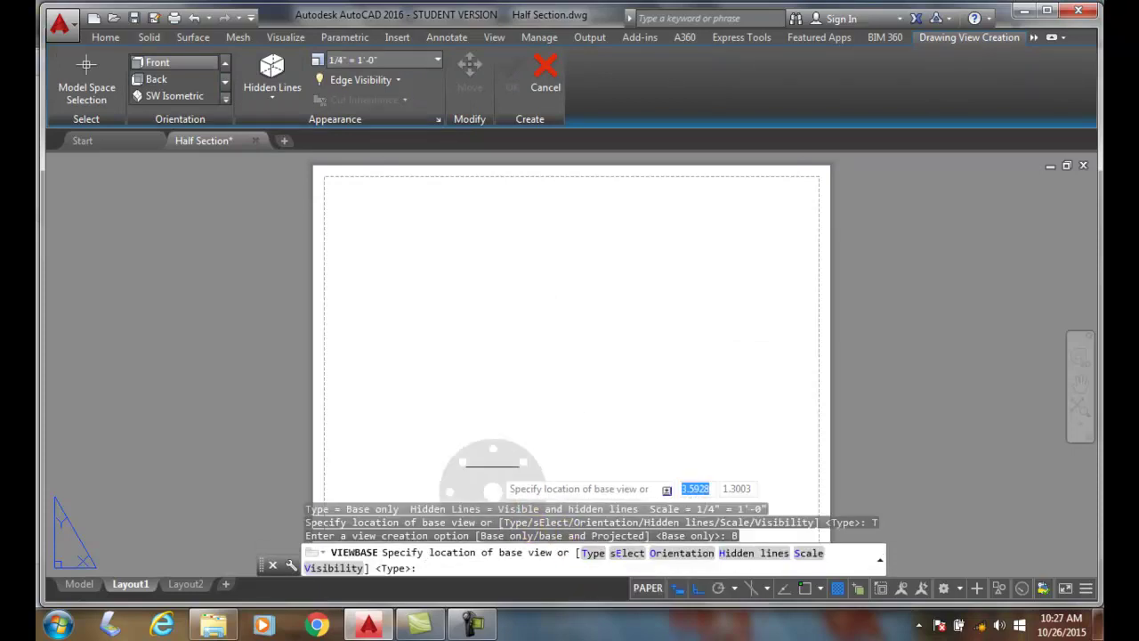
{"action": "left_click", "coordinate": [440, 403]}
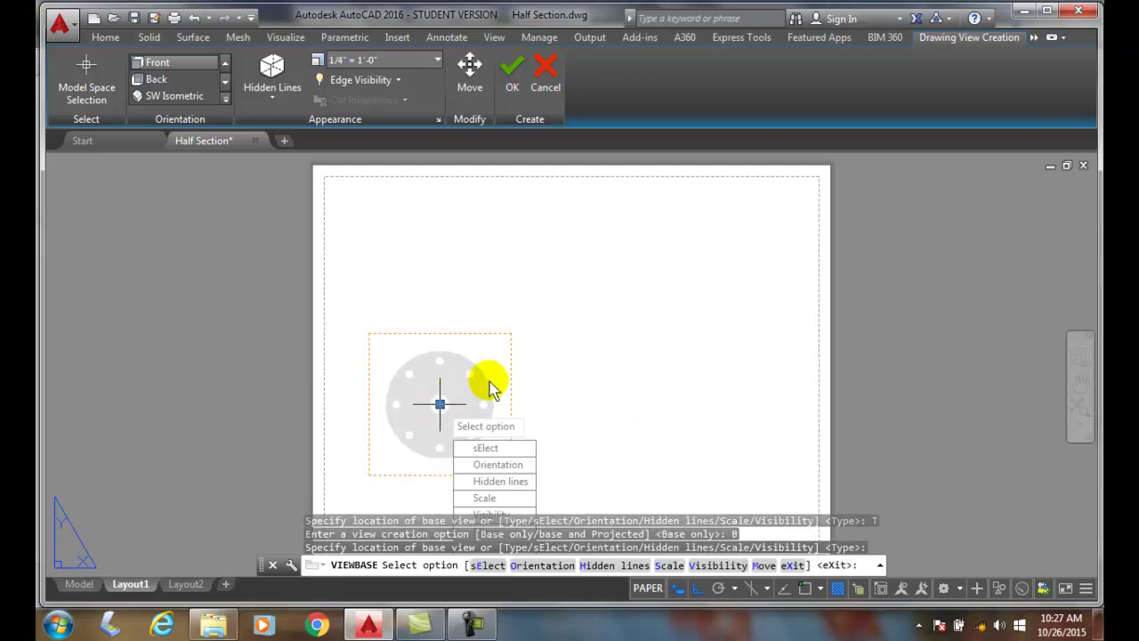
{"action": "left_click", "coordinate": [515, 88]}
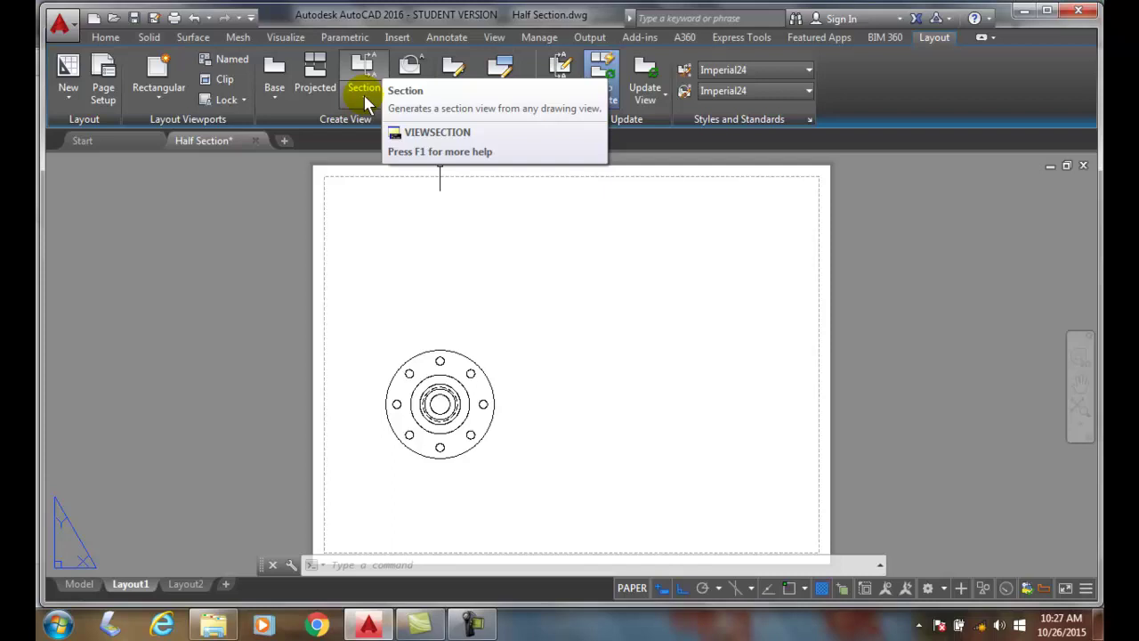
With Ortho on, draw half-section line A from above the flange, through its centre, out right
{"action": "left_click", "coordinate": [364, 96]}
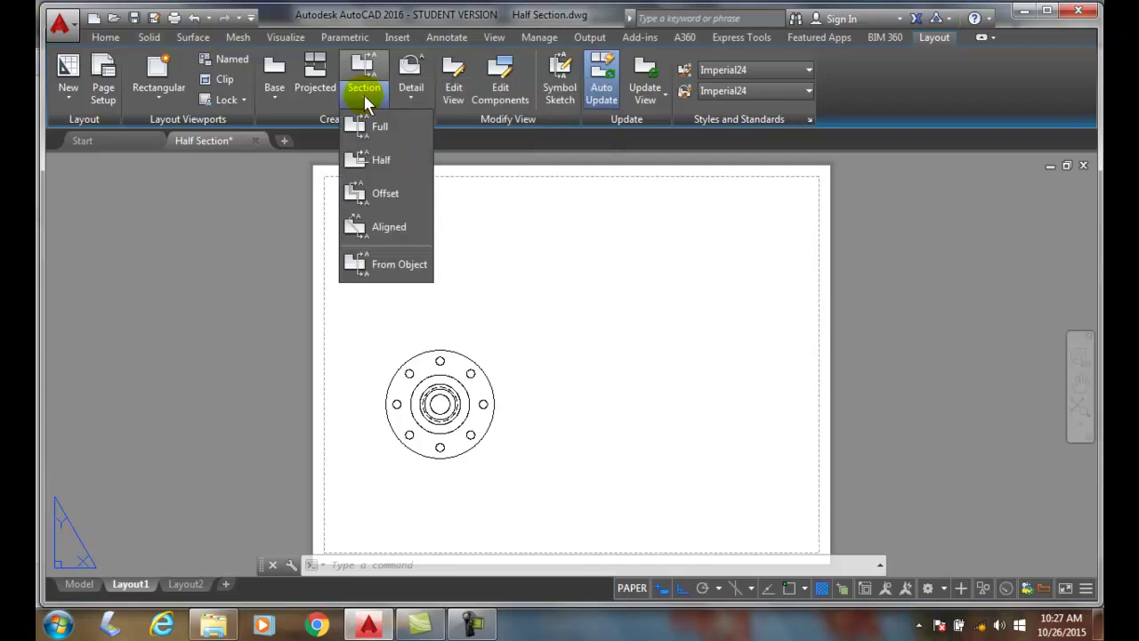
{"action": "left_click", "coordinate": [383, 161]}
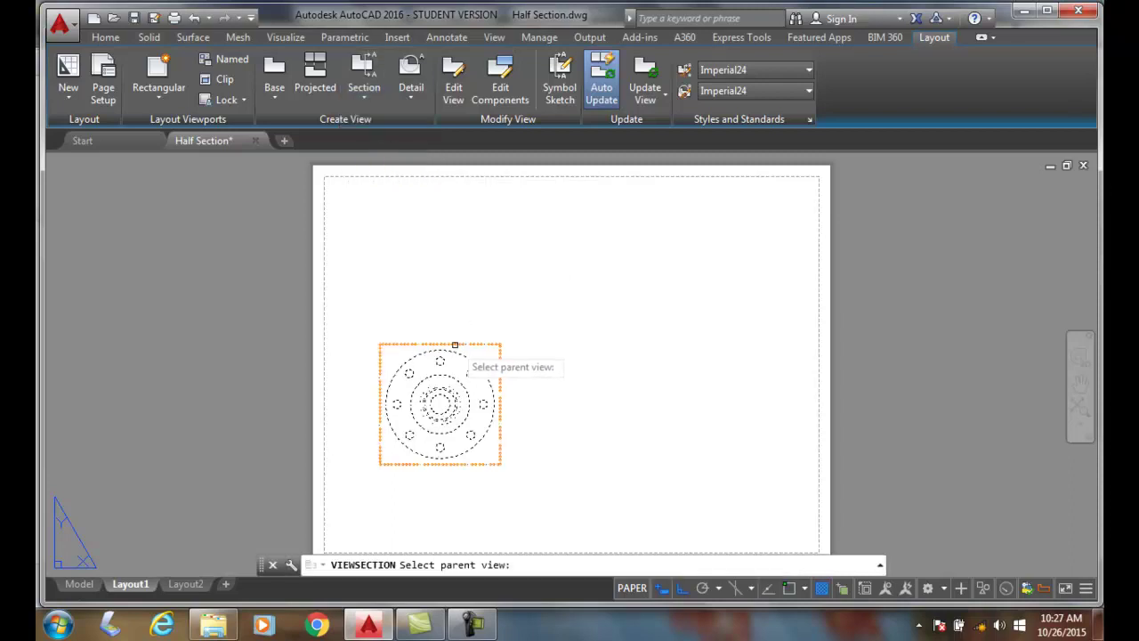
{"action": "left_click", "coordinate": [454, 346]}
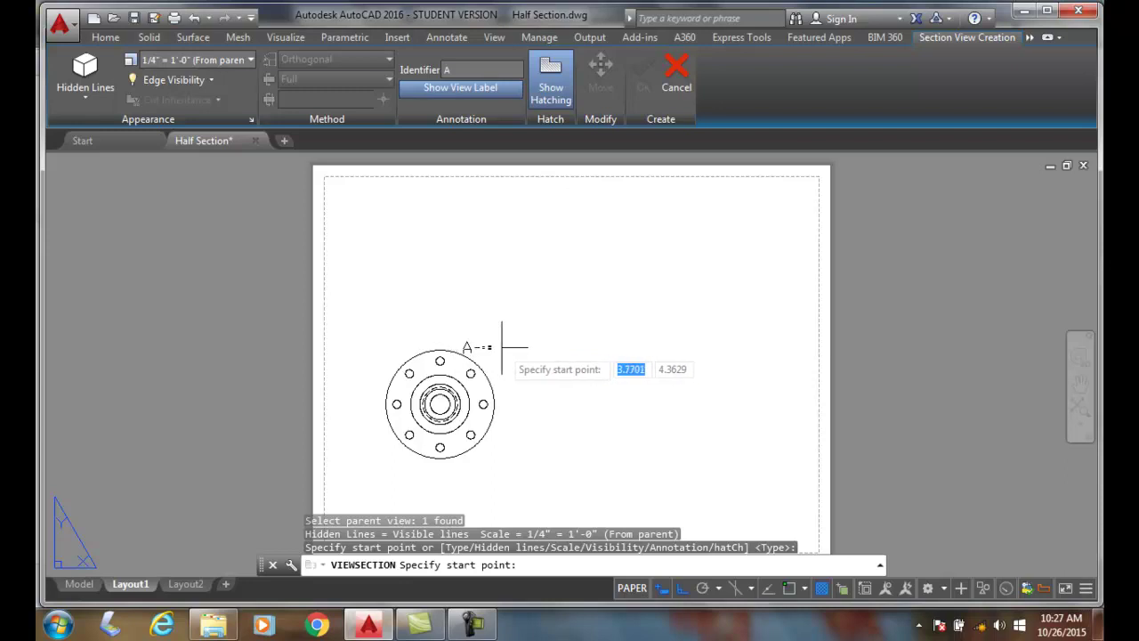
{"action": "left_click", "coordinate": [688, 589]}
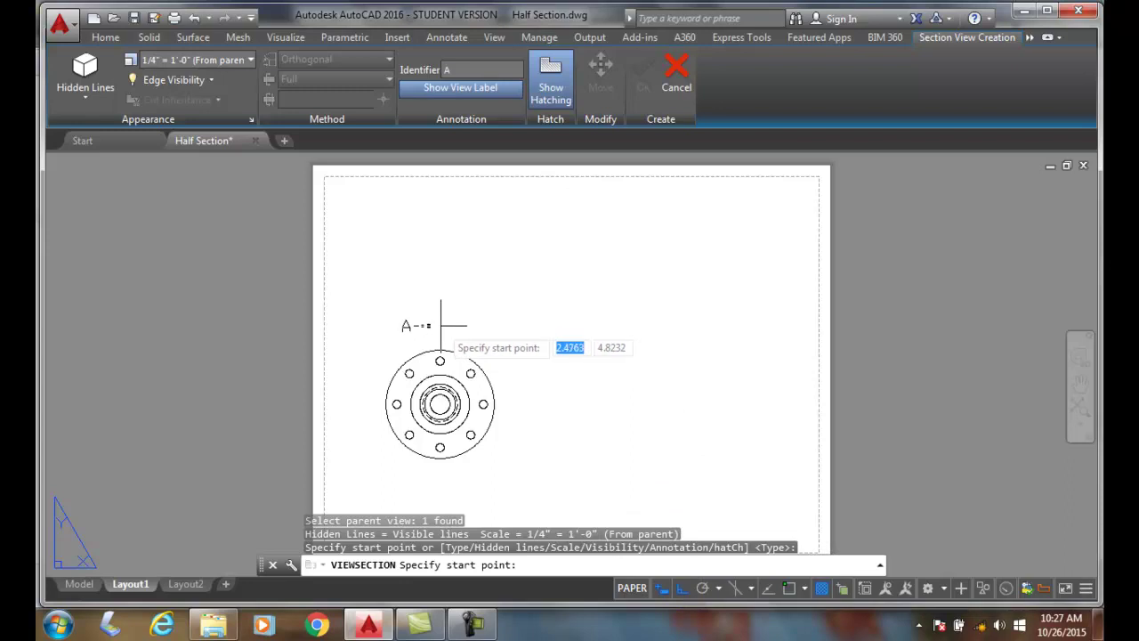
{"action": "left_click", "coordinate": [439, 325]}
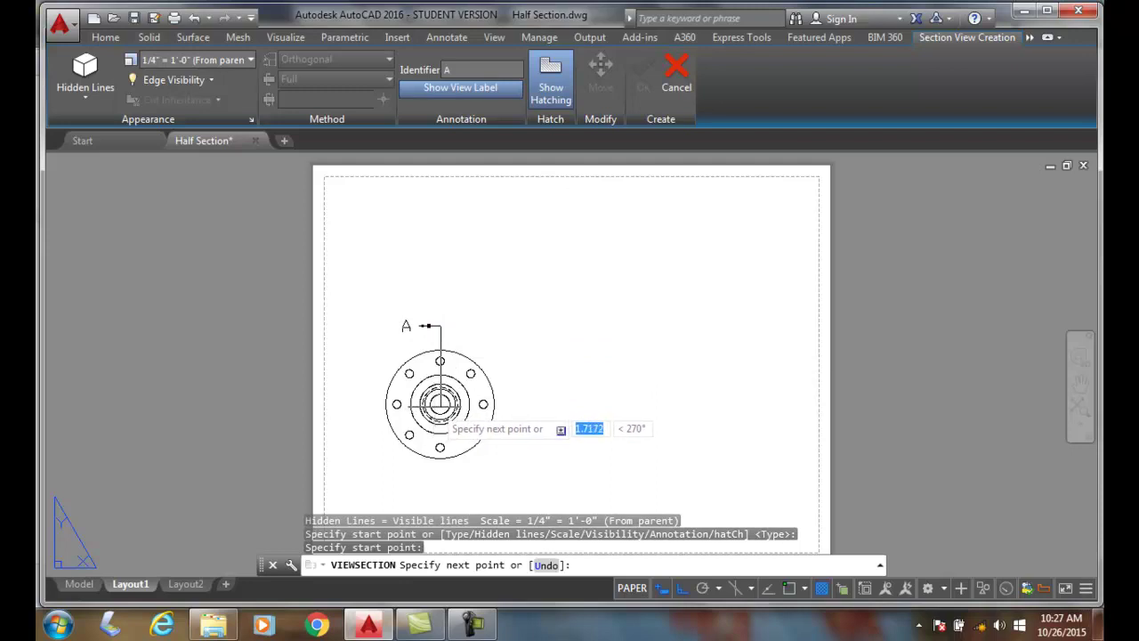
{"action": "left_click", "coordinate": [440, 405]}
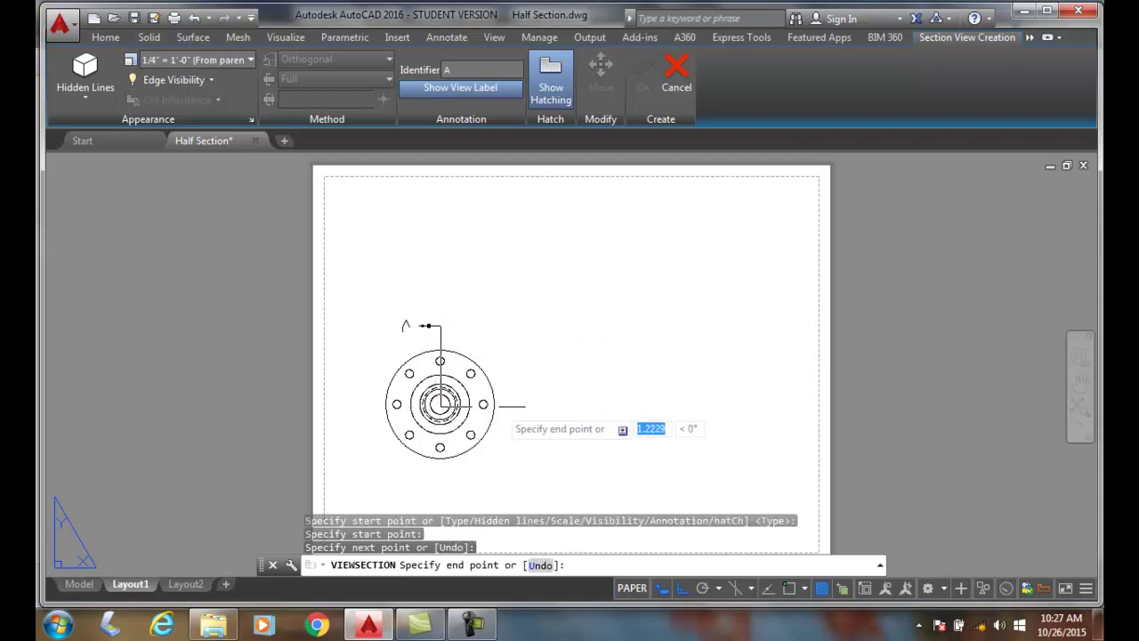
{"action": "left_click", "coordinate": [510, 404]}
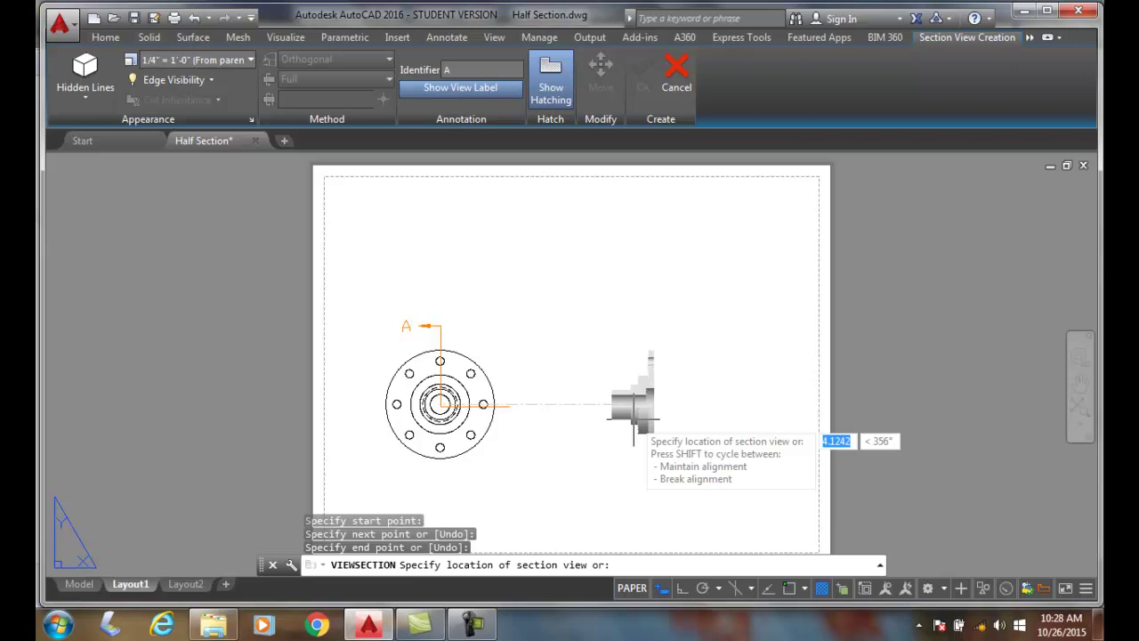
Place section view A-A right of the front view, leaving hidden-line display unchanged
{"action": "left_click", "coordinate": [632, 424]}
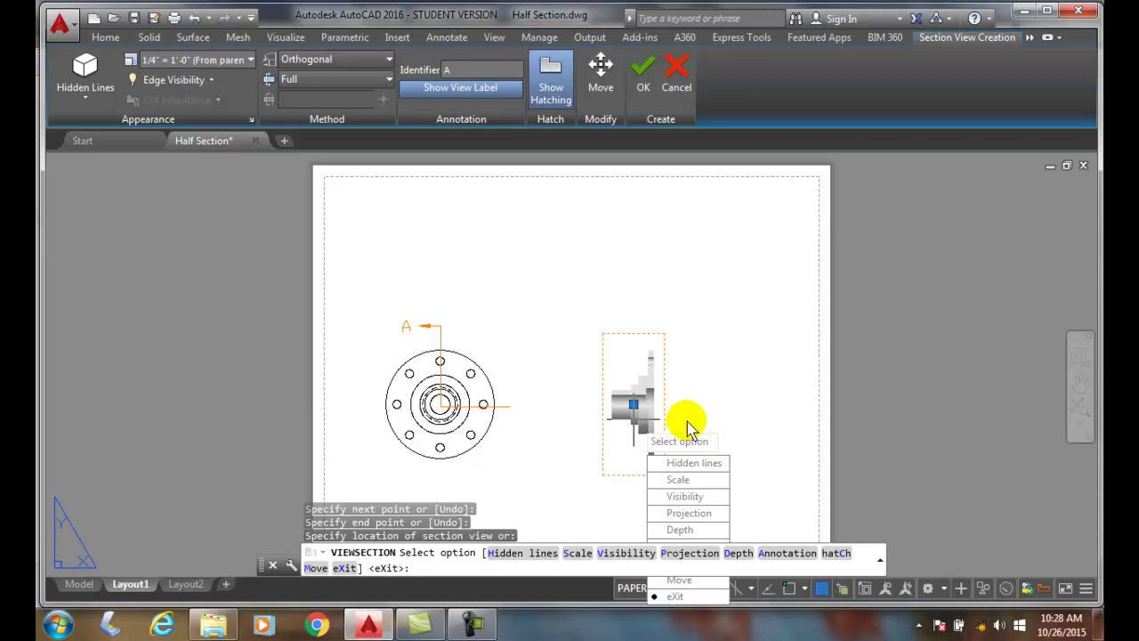
{"action": "left_click", "coordinate": [83, 99]}
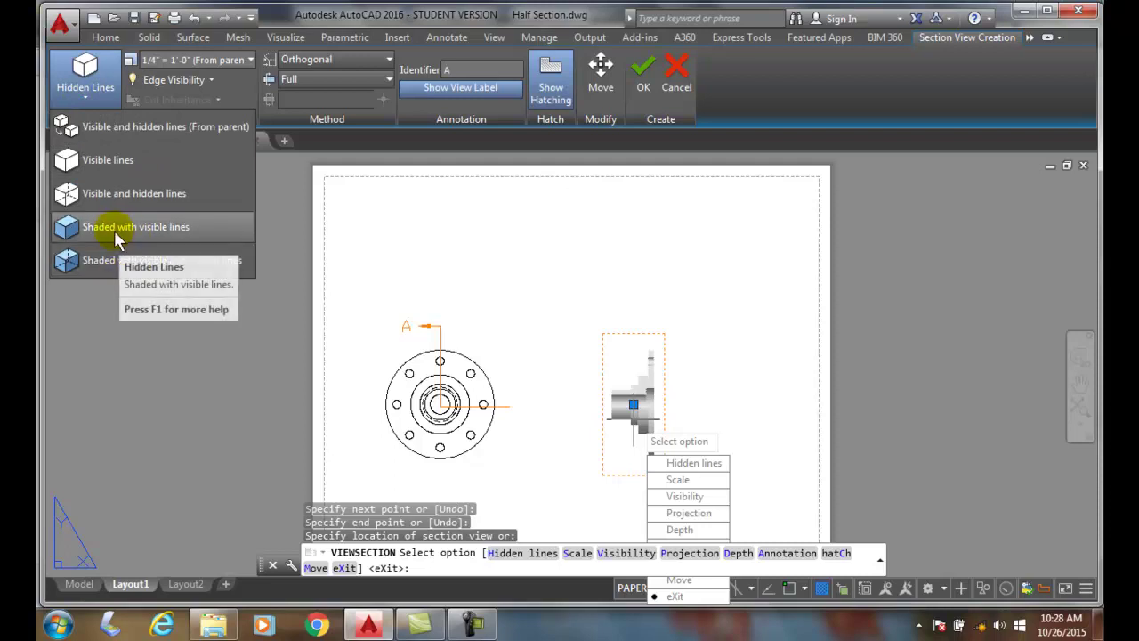
{"action": "left_click", "coordinate": [82, 84]}
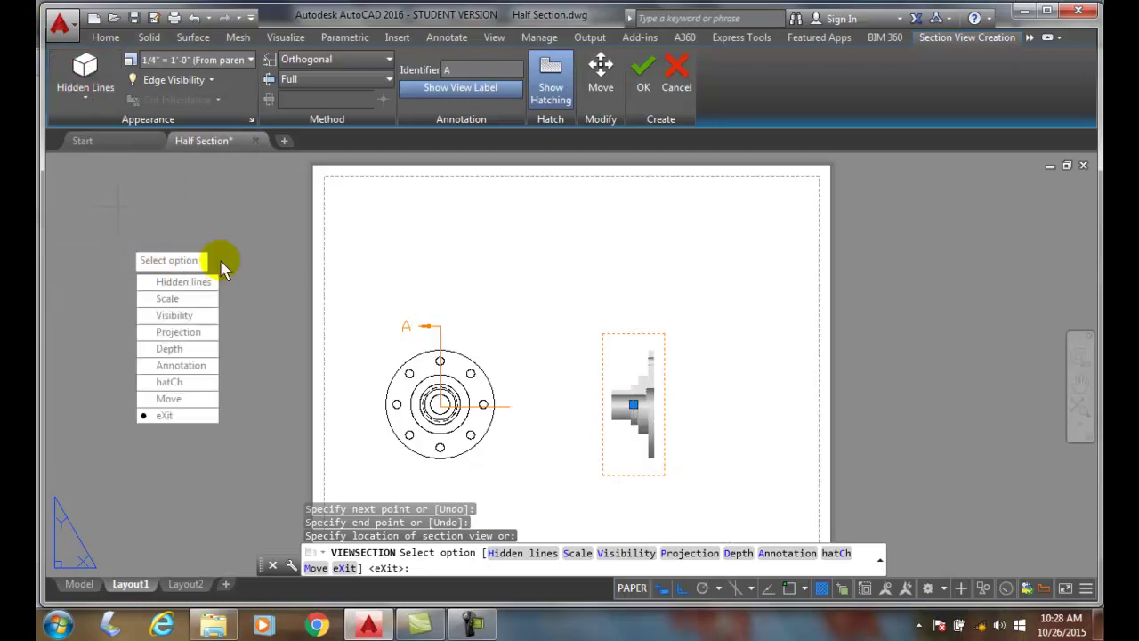
{"action": "left_click", "coordinate": [641, 80]}
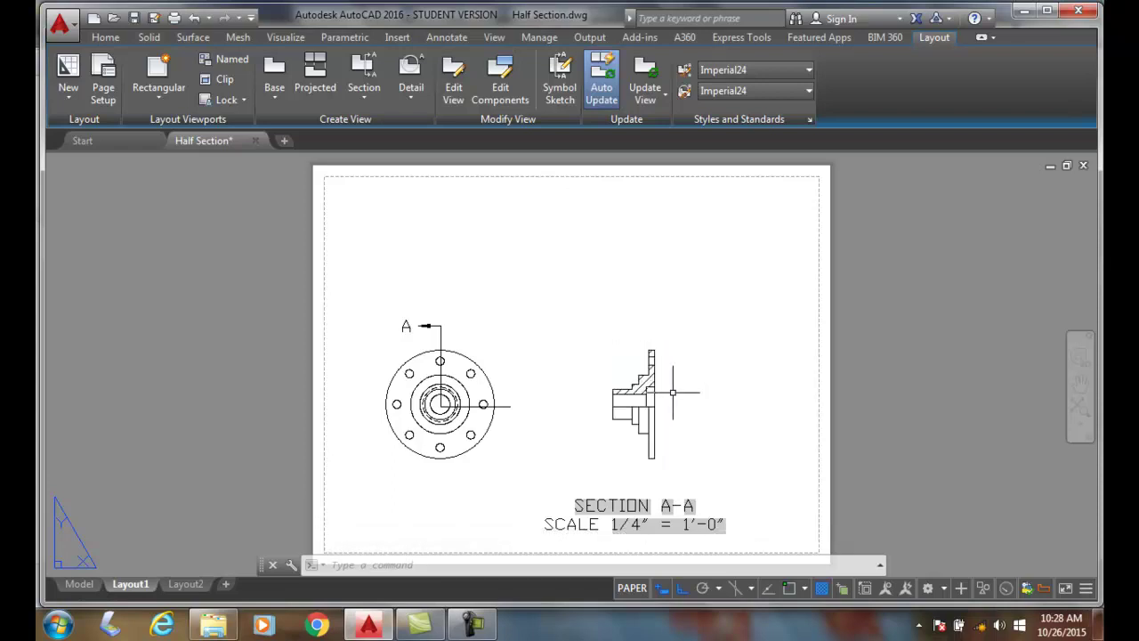
Select section view A-A on the layout to bring up its Drawing View editing tools
{"action": "scroll", "coordinate": [669, 378], "scroll_direction": "up", "scroll_amount": 4}
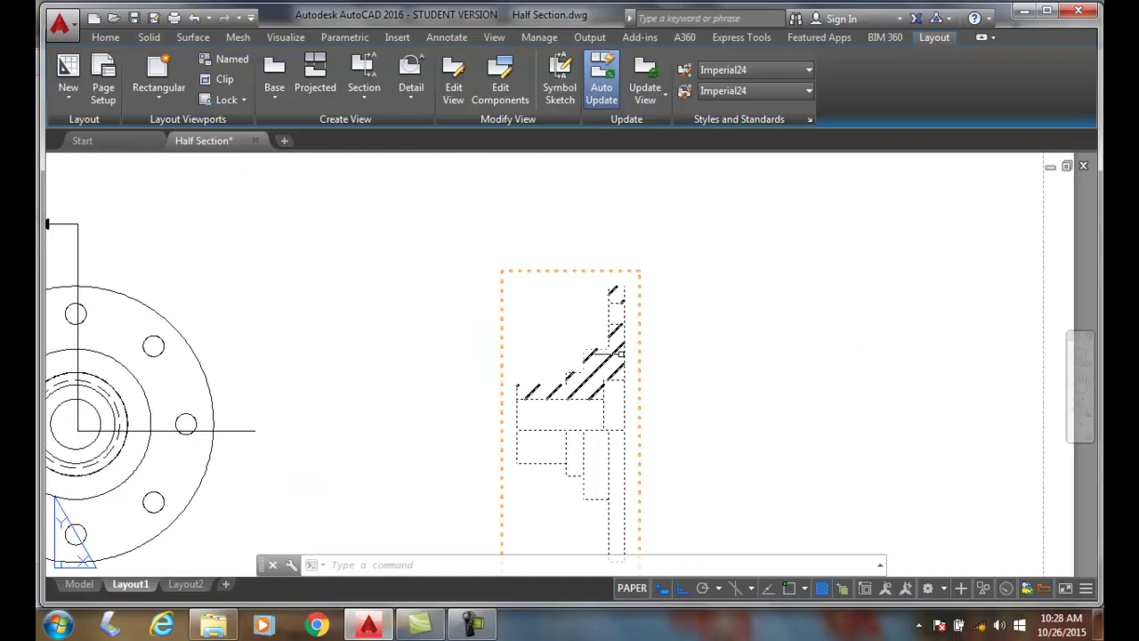
{"action": "scroll", "coordinate": [679, 384], "scroll_direction": "down", "scroll_amount": 4}
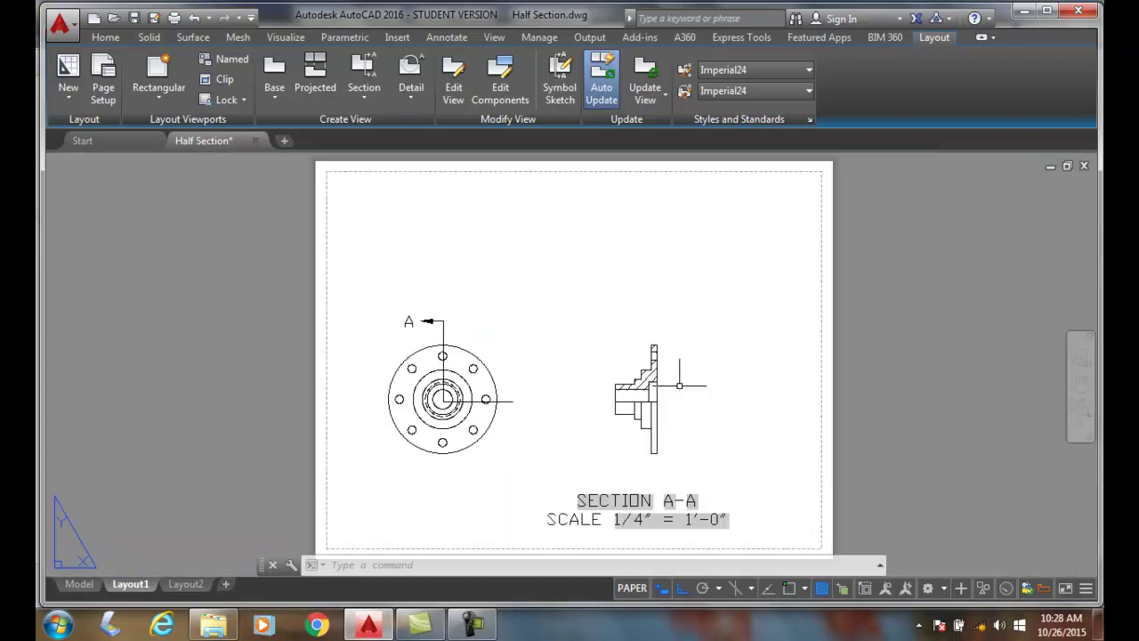
{"action": "scroll", "coordinate": [663, 390], "scroll_direction": "up", "scroll_amount": 3}
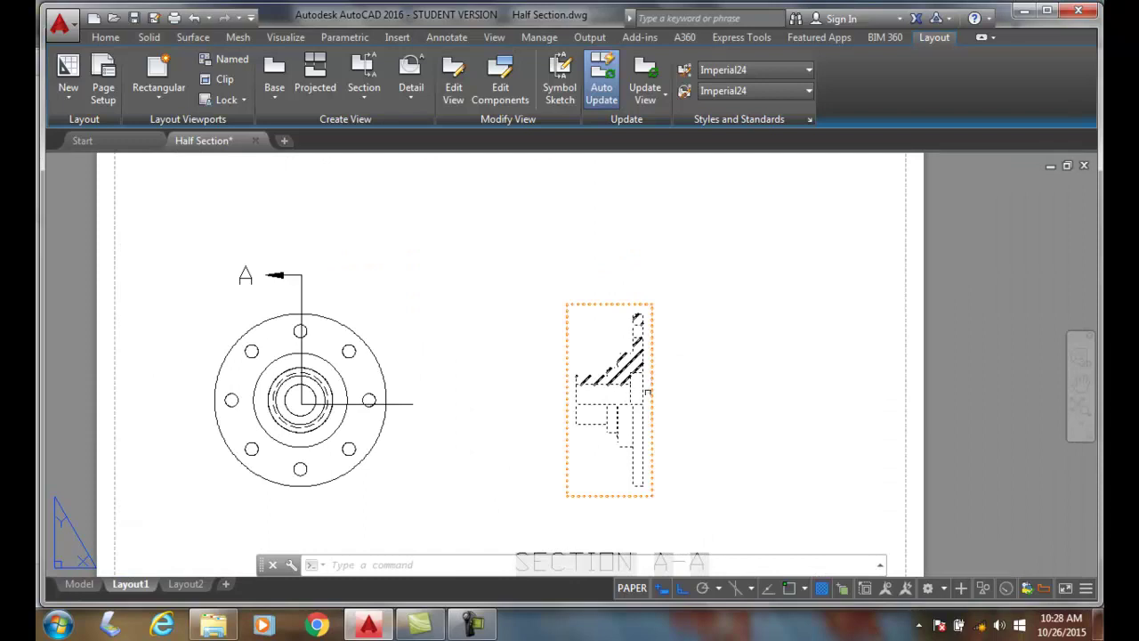
{"action": "left_click", "coordinate": [648, 392]}
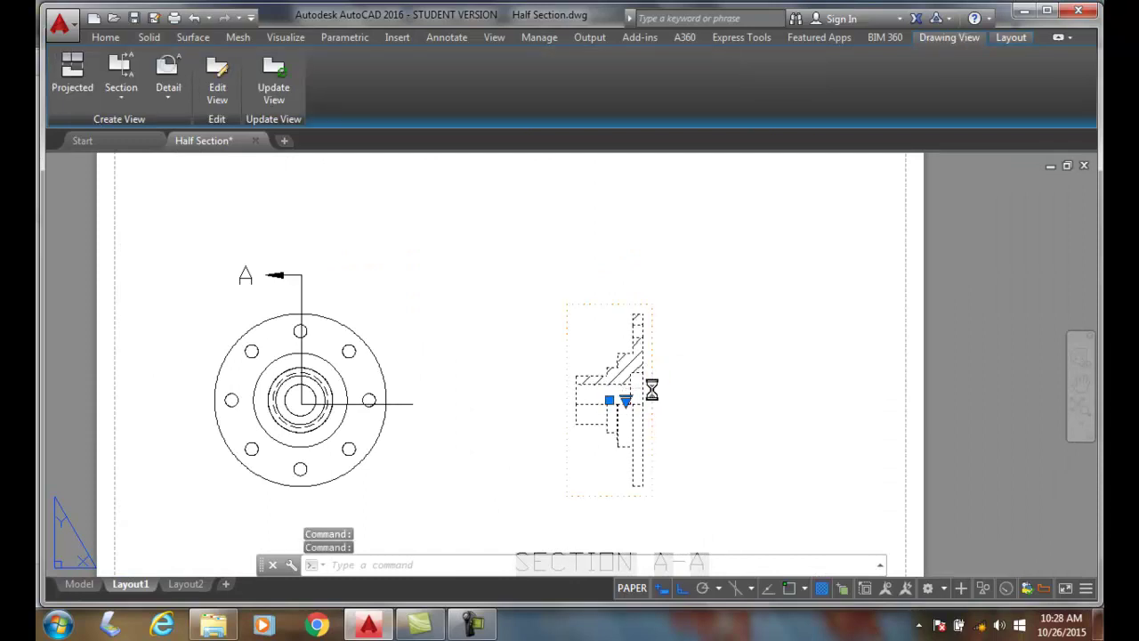
Change section view A-A's hidden lines to Shaded with visible lines, then deselect it
{"action": "double_click", "coordinate": [650, 389]}
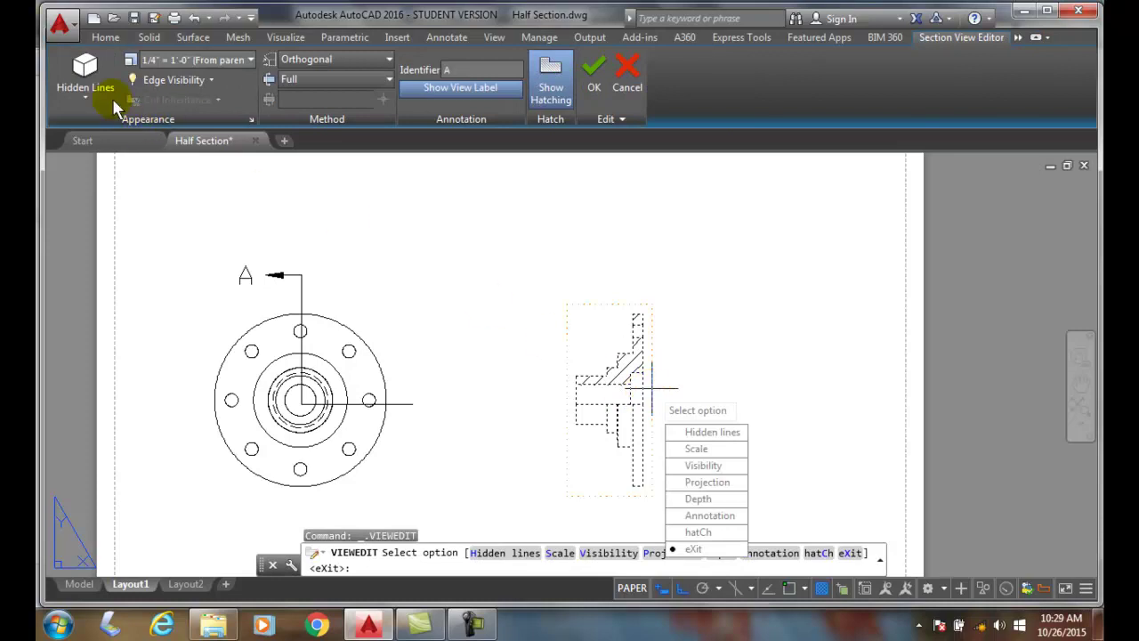
{"action": "left_click", "coordinate": [84, 101]}
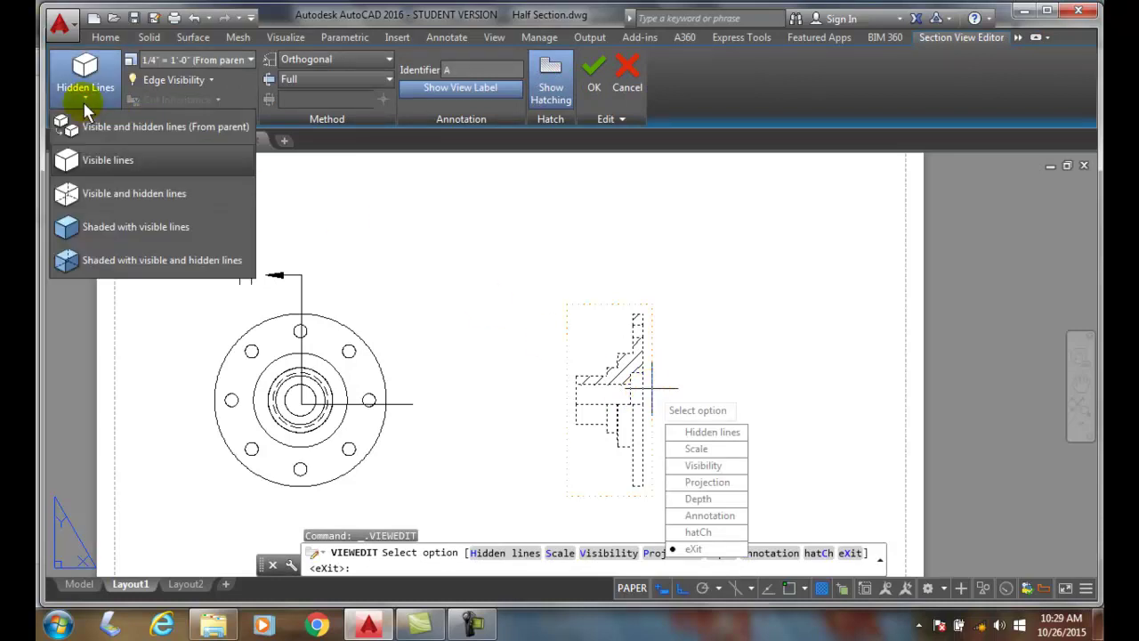
{"action": "left_click", "coordinate": [99, 238]}
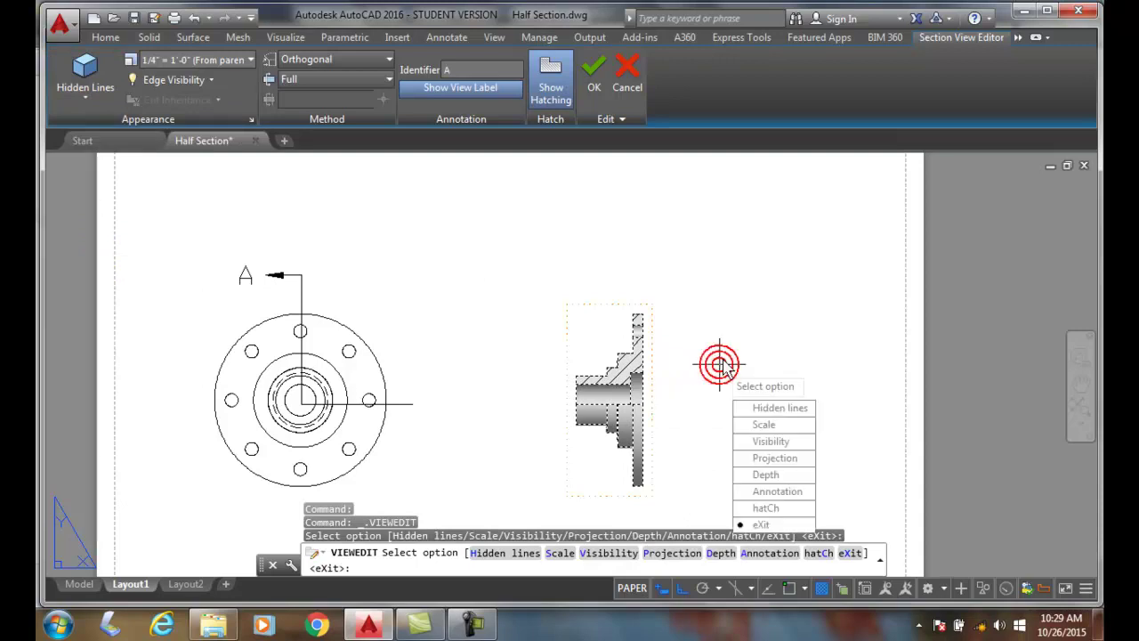
{"action": "left_click", "coordinate": [602, 78]}
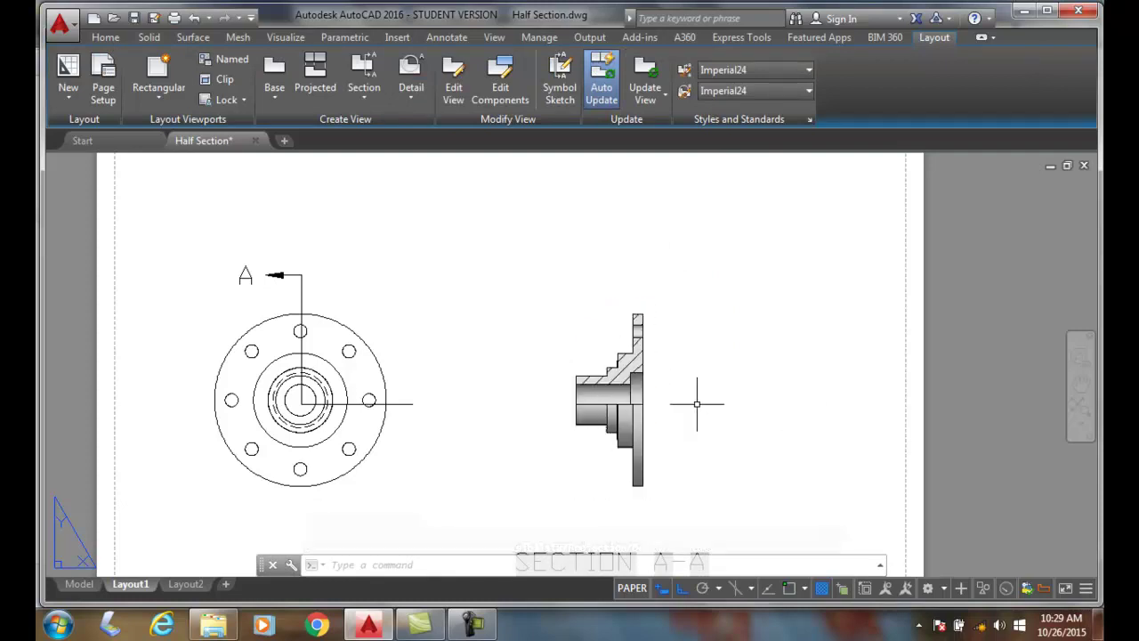
{"action": "scroll", "coordinate": [691, 396], "scroll_direction": "up", "scroll_amount": 2}
{"action": "scroll", "coordinate": [683, 367], "scroll_direction": "down", "scroll_amount": 2}
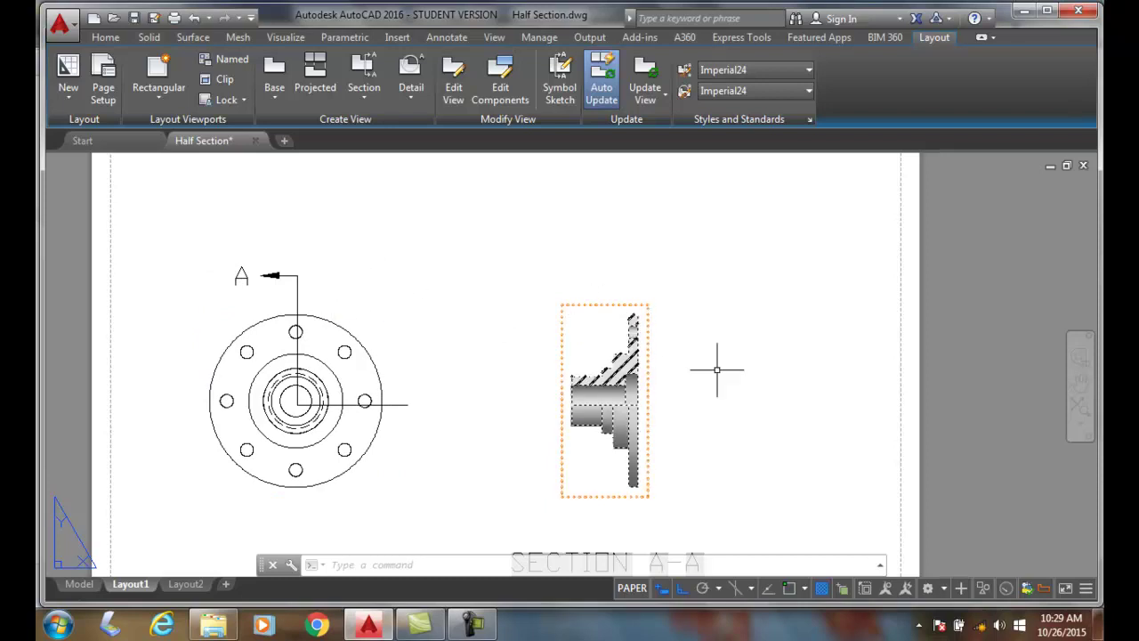
{"action": "key", "text": "Escape"}
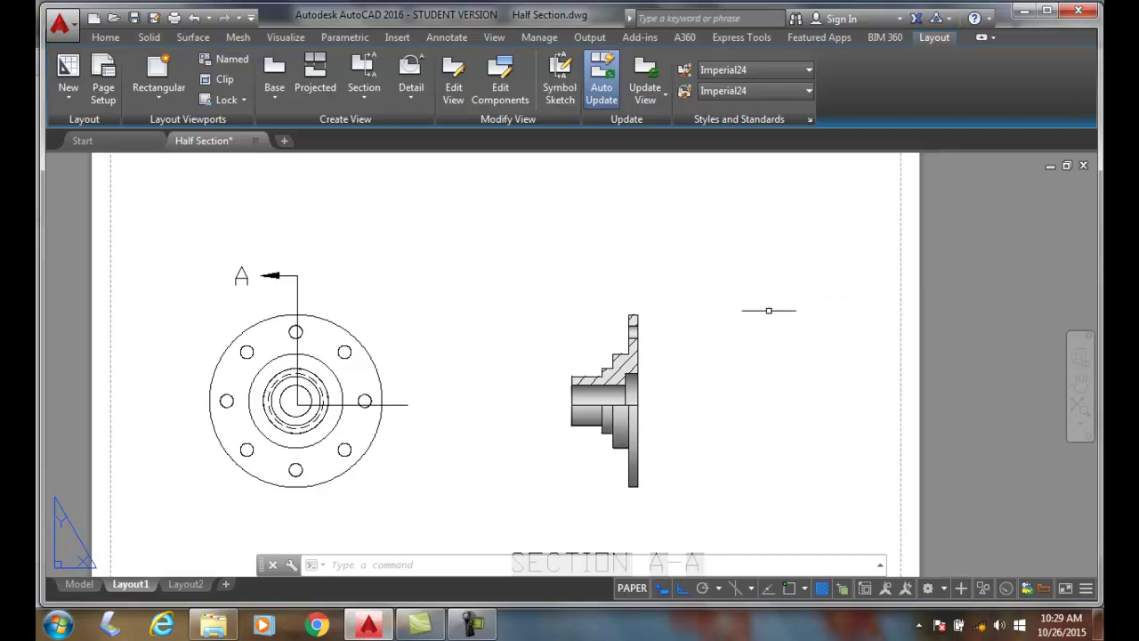
Edit section A-A's depth by picking a point at the base view's top bolt hole
{"action": "left_click", "coordinate": [637, 304]}
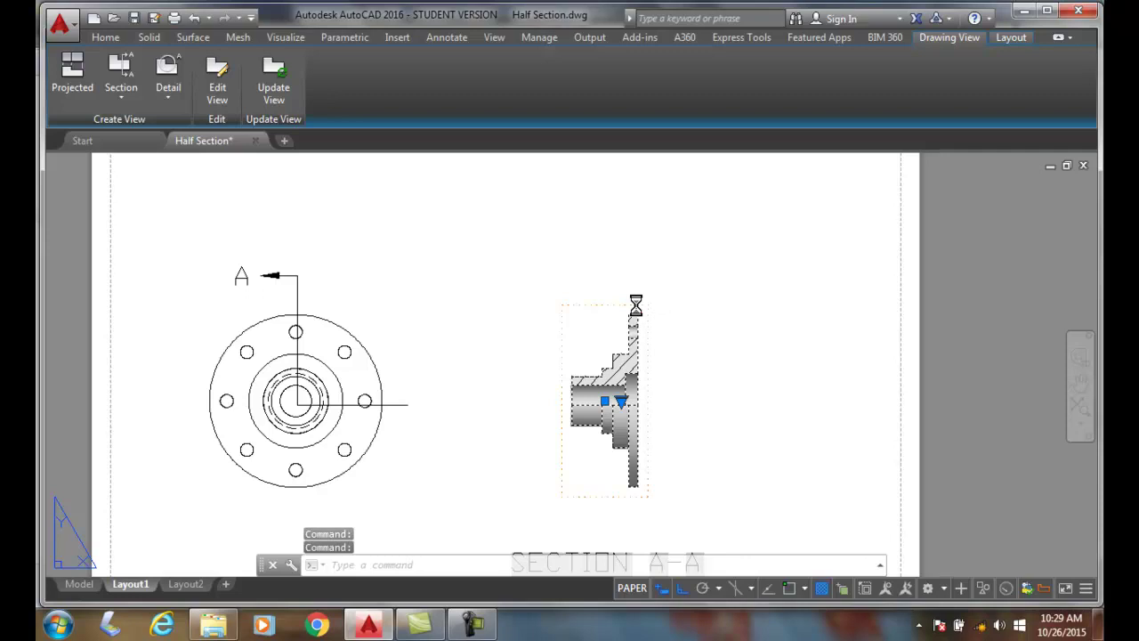
{"action": "double_click", "coordinate": [637, 301]}
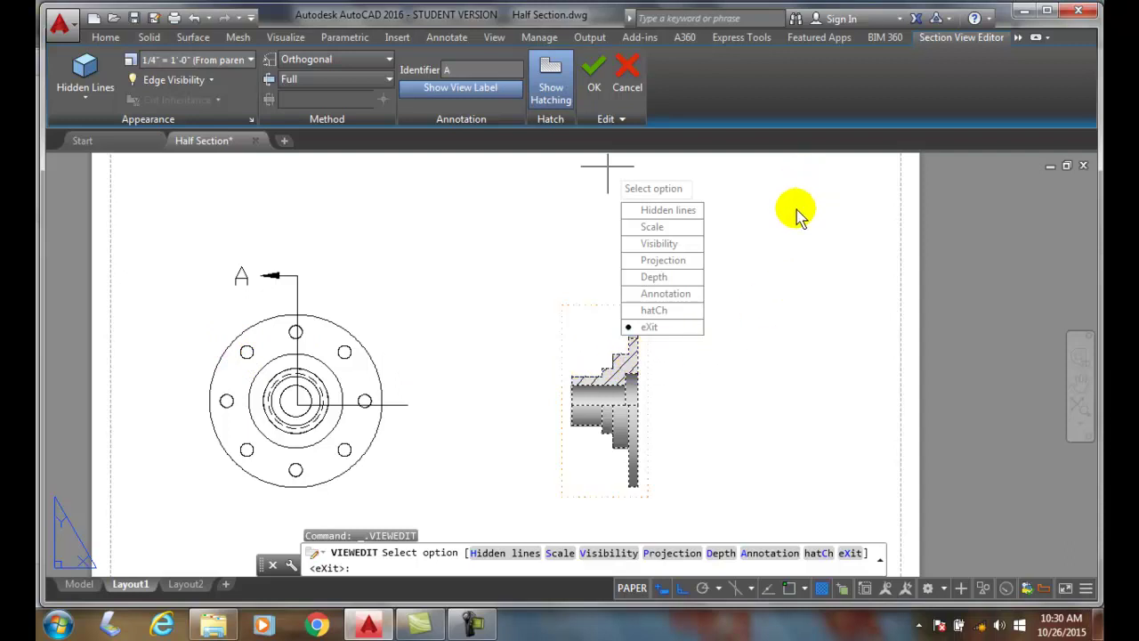
{"action": "left_click", "coordinate": [654, 277]}
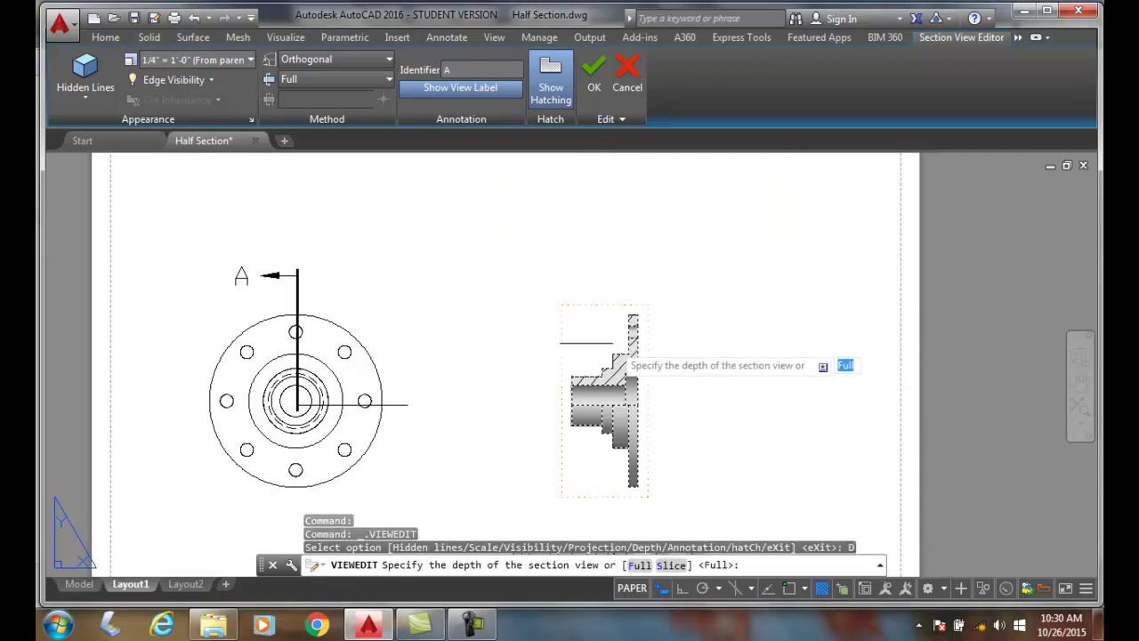
{"action": "left_click", "coordinate": [296, 332]}
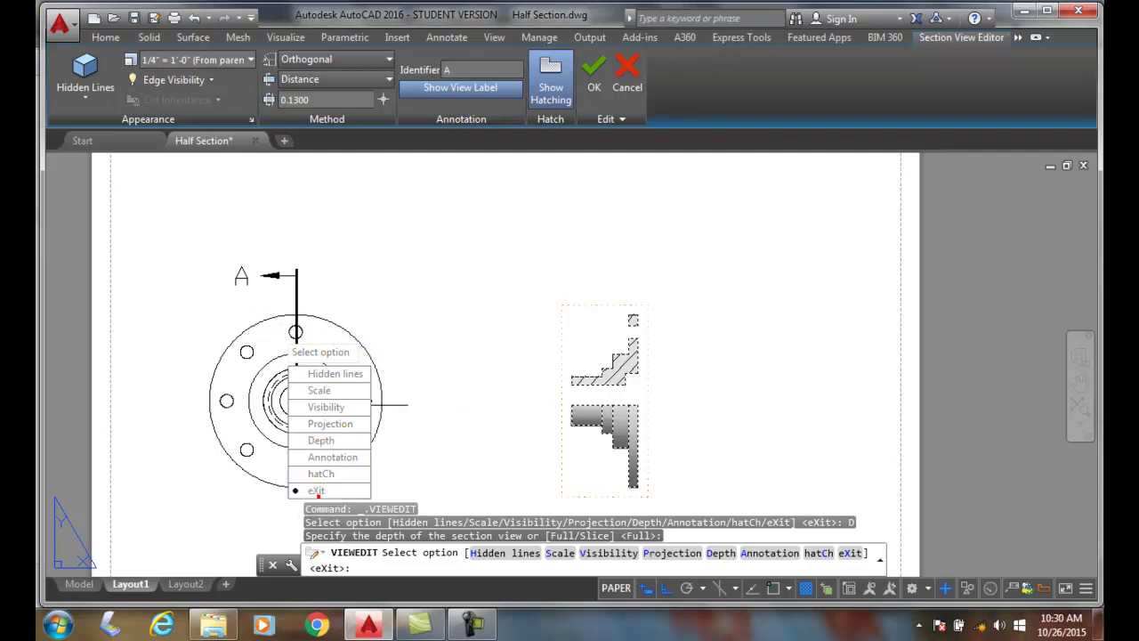
{"action": "left_click", "coordinate": [316, 491]}
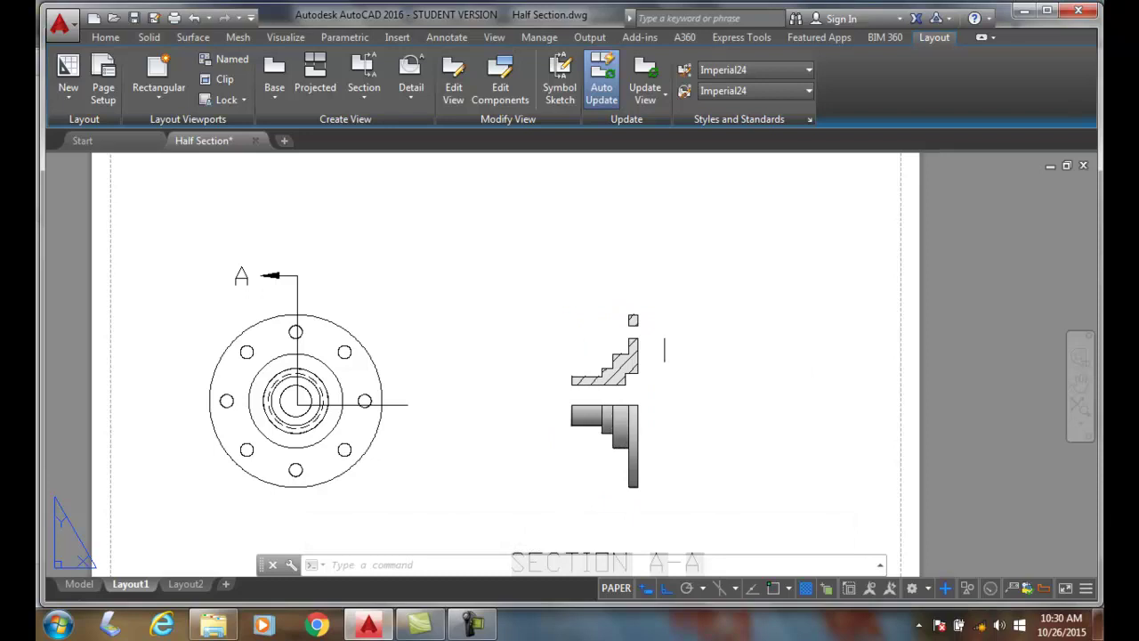
Reset section A-A's depth to 25.6734 by picking left of the base view, restoring the full profile
{"action": "double_click", "coordinate": [633, 309]}
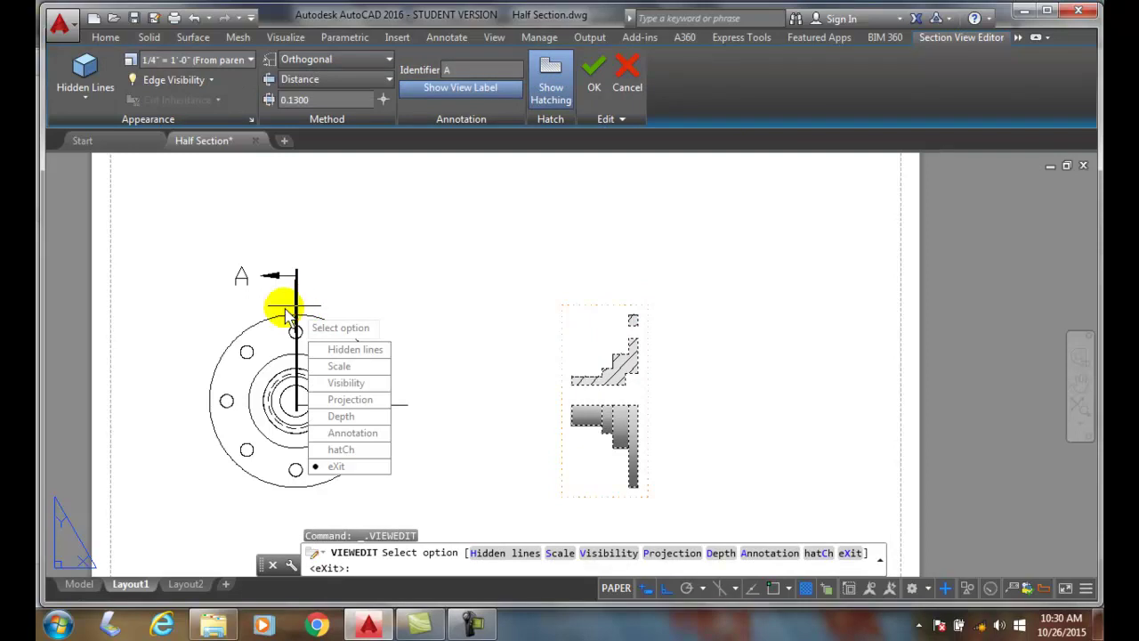
{"action": "left_click", "coordinate": [339, 415]}
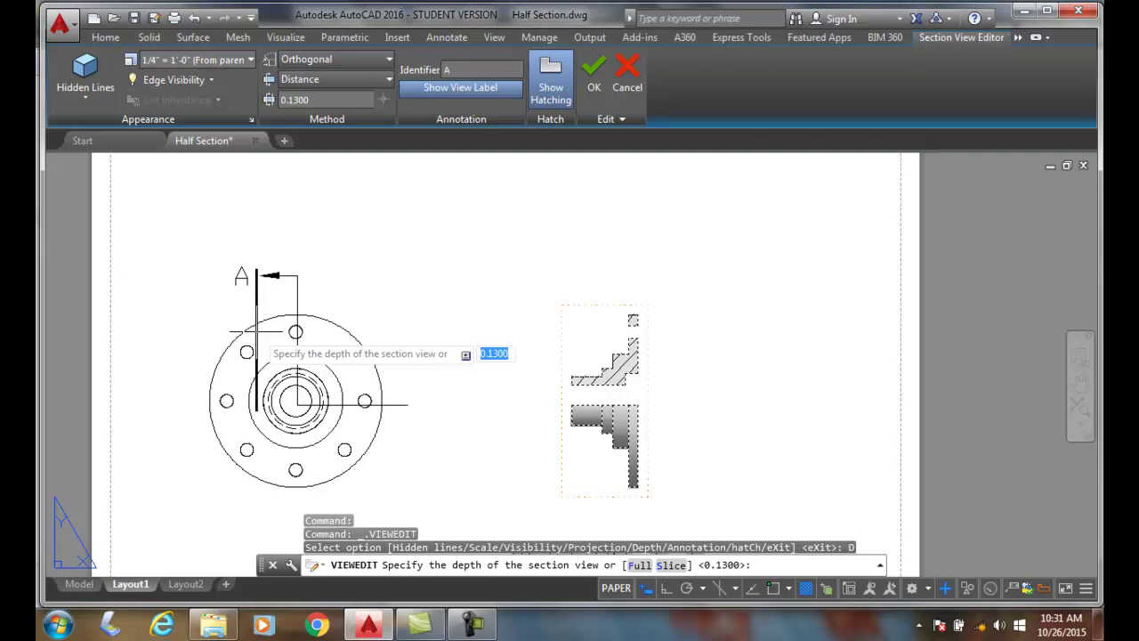
{"action": "left_click", "coordinate": [259, 327]}
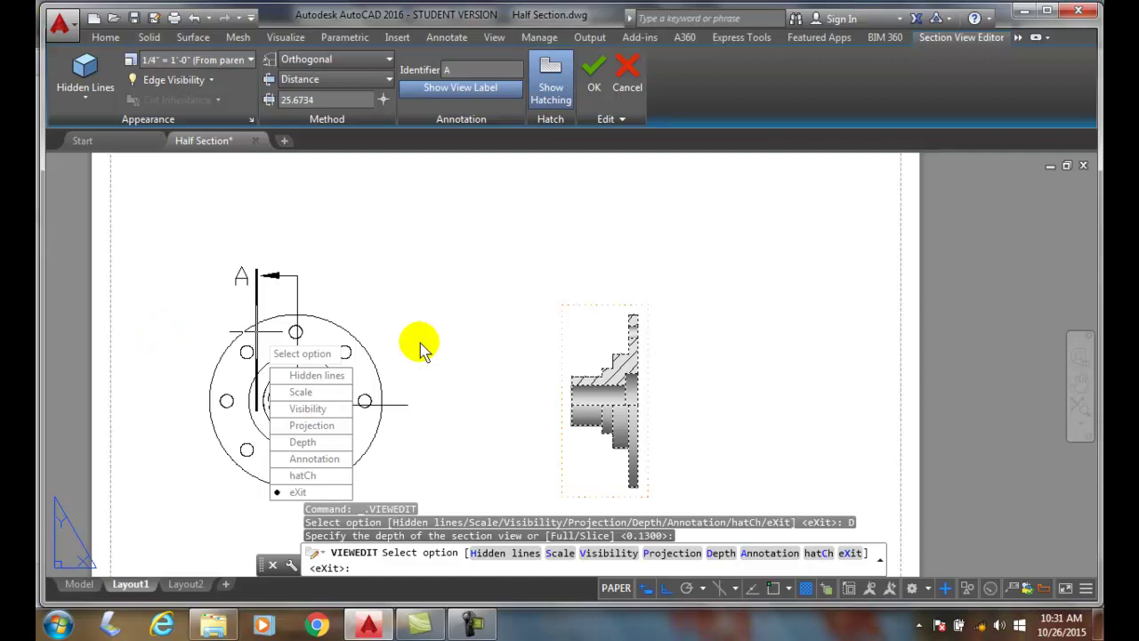
{"action": "left_click", "coordinate": [589, 87]}
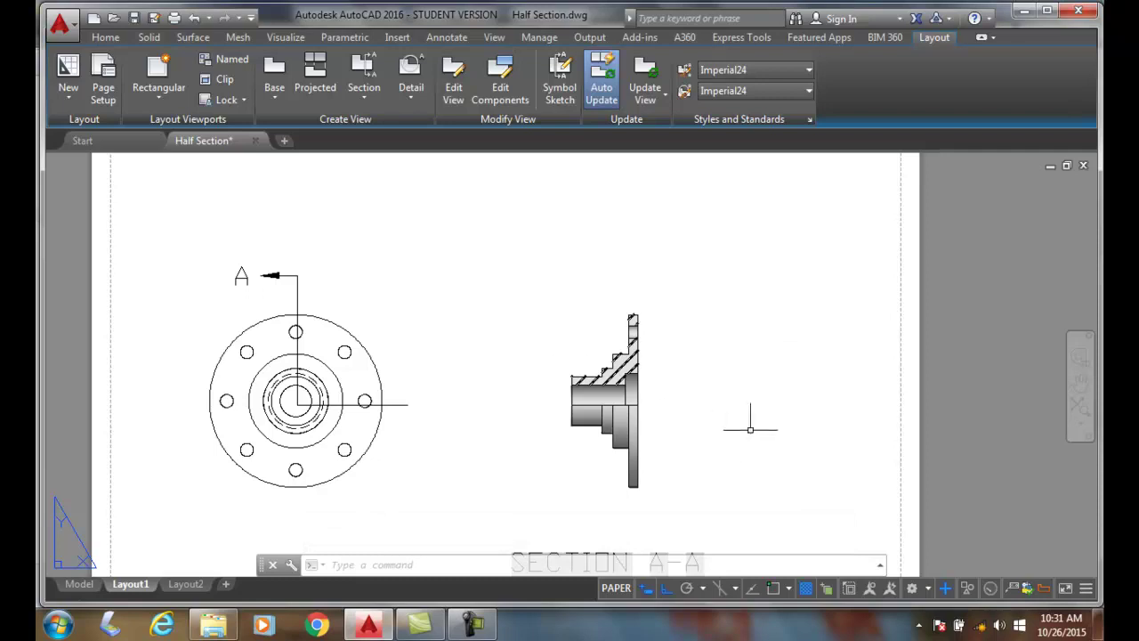
{"action": "scroll", "coordinate": [750, 429], "scroll_direction": "down", "scroll_amount": 2}
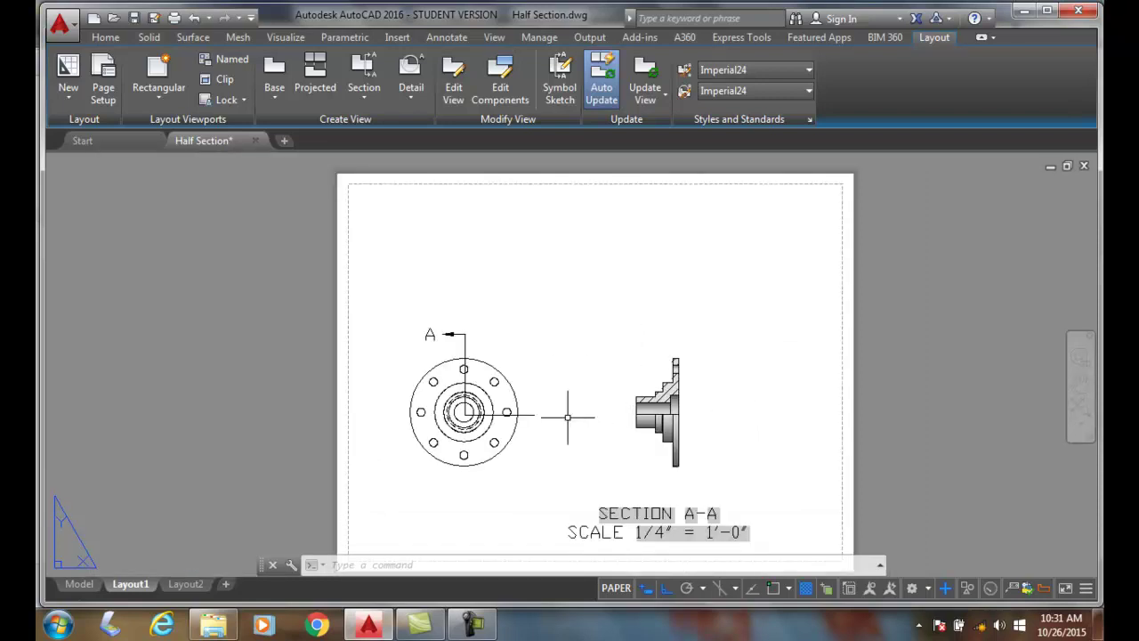
{"action": "scroll", "coordinate": [576, 416], "scroll_direction": "up", "scroll_amount": 3}
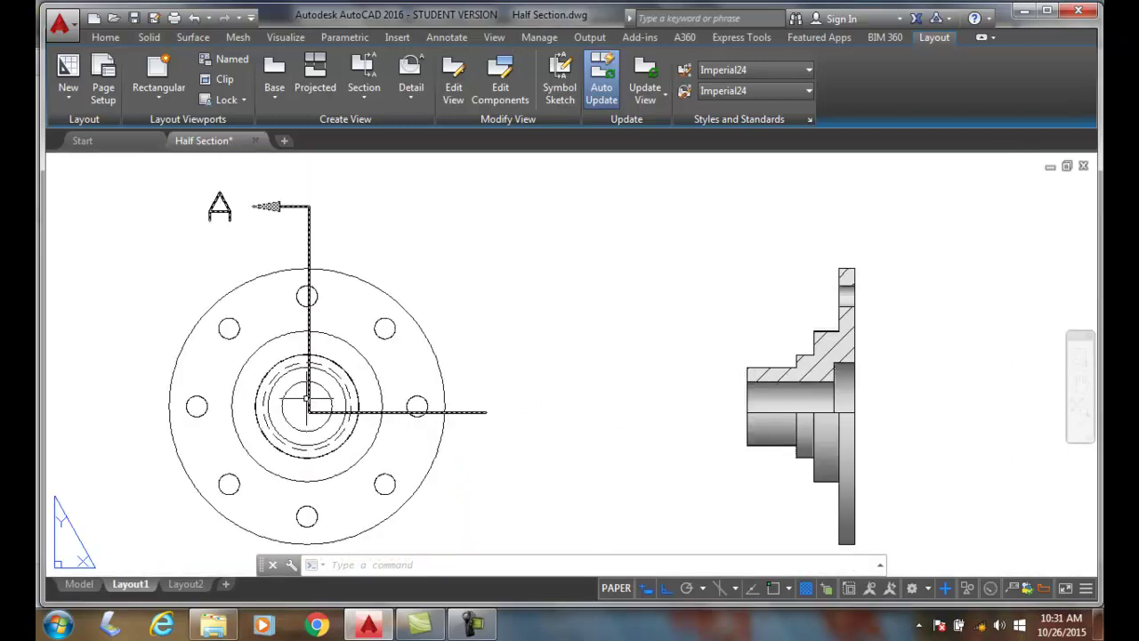
{"action": "left_click", "coordinate": [308, 399]}
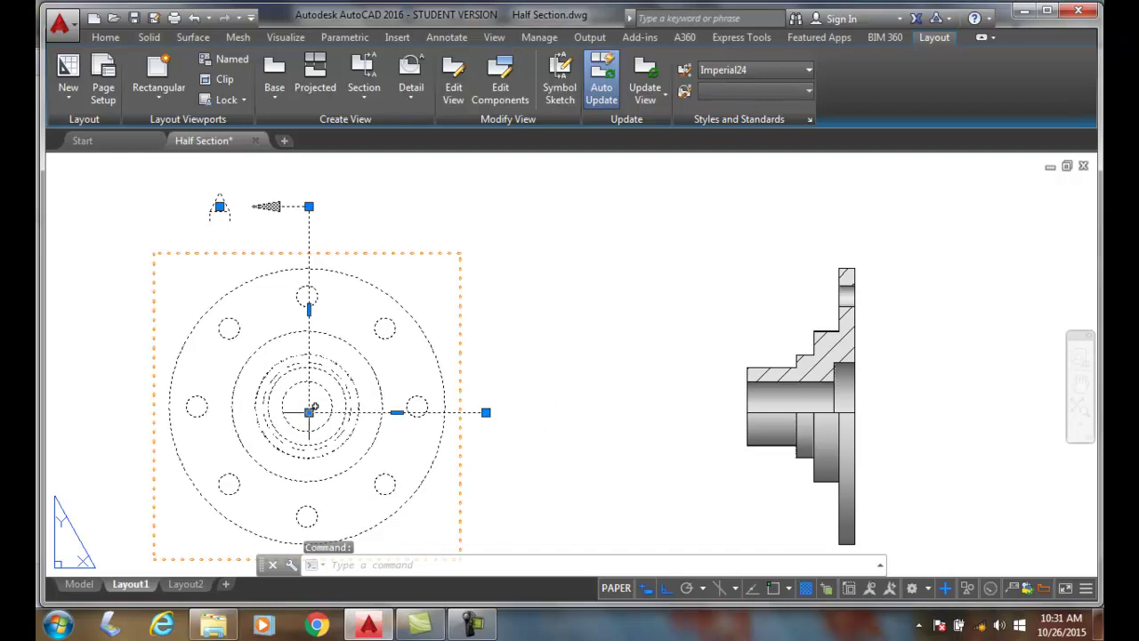
{"action": "mouse_move", "coordinate": [309, 415]}
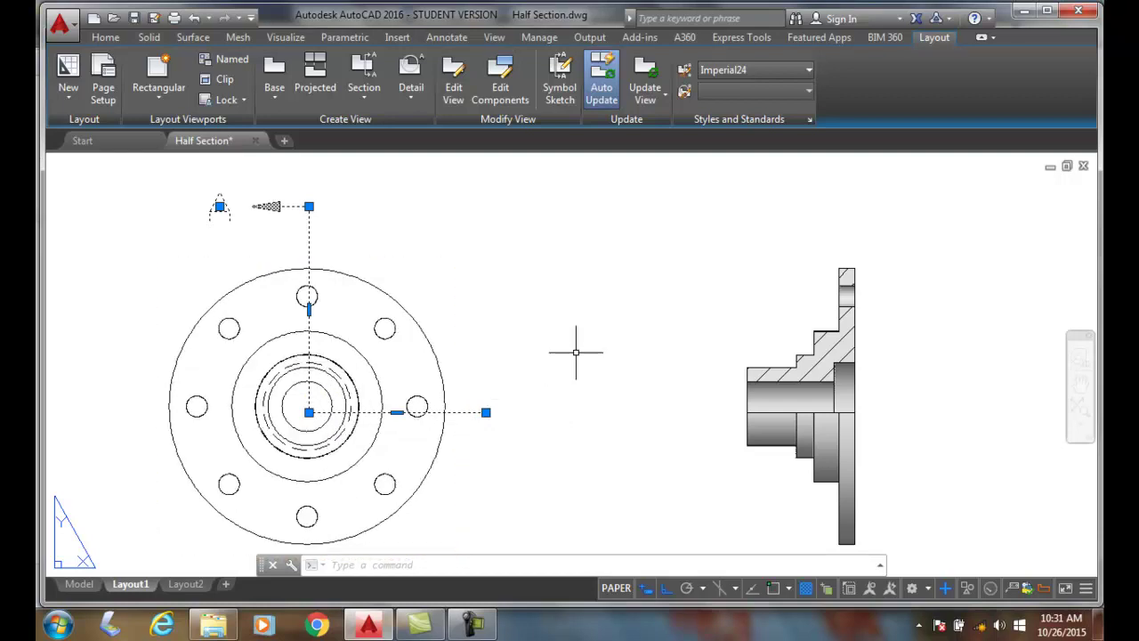
{"action": "key", "text": "Escape"}
{"action": "key", "text": "Escape"}
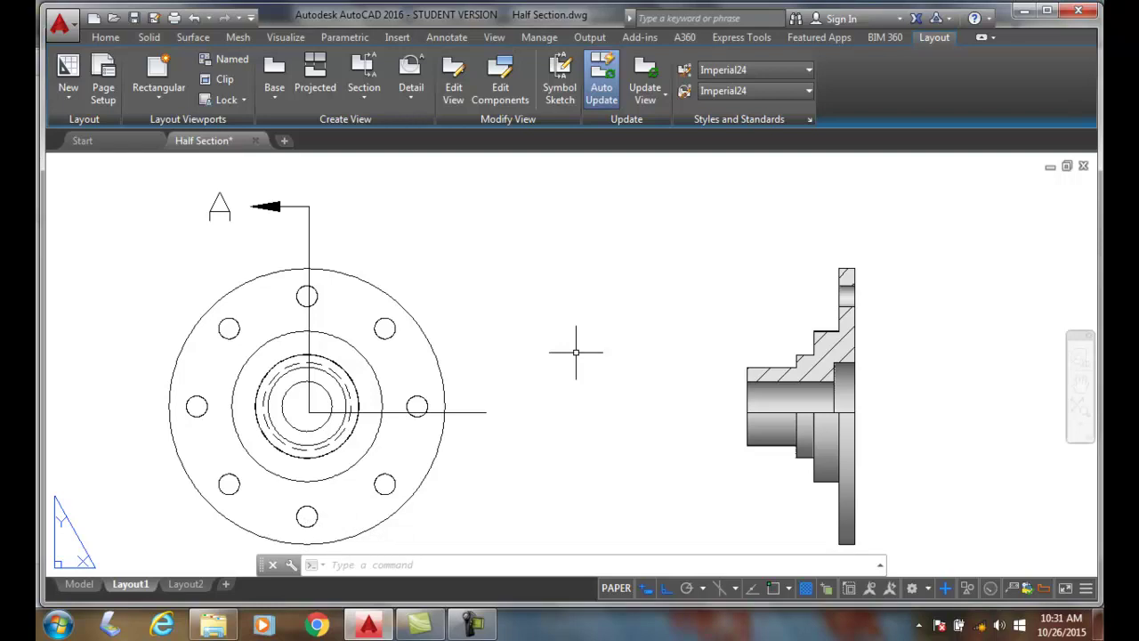
Bring up the Section type list showing Full, Half, Offset, Aligned and From Object
{"action": "scroll", "coordinate": [575, 352], "scroll_direction": "down", "scroll_amount": 2}
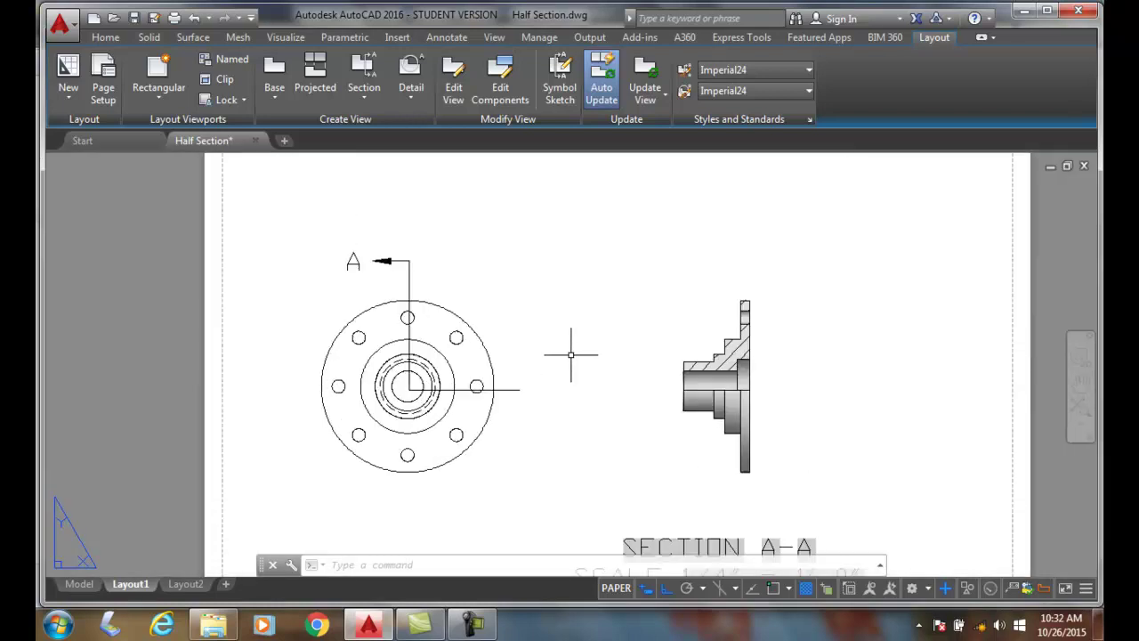
{"action": "left_click", "coordinate": [488, 373]}
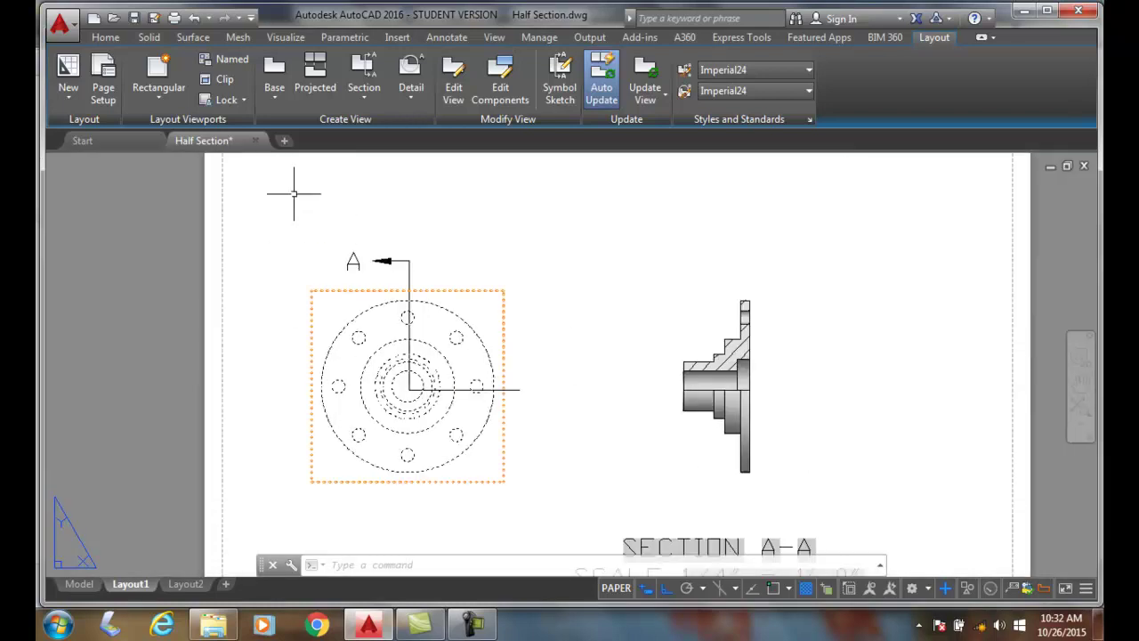
{"action": "key", "text": "Escape"}
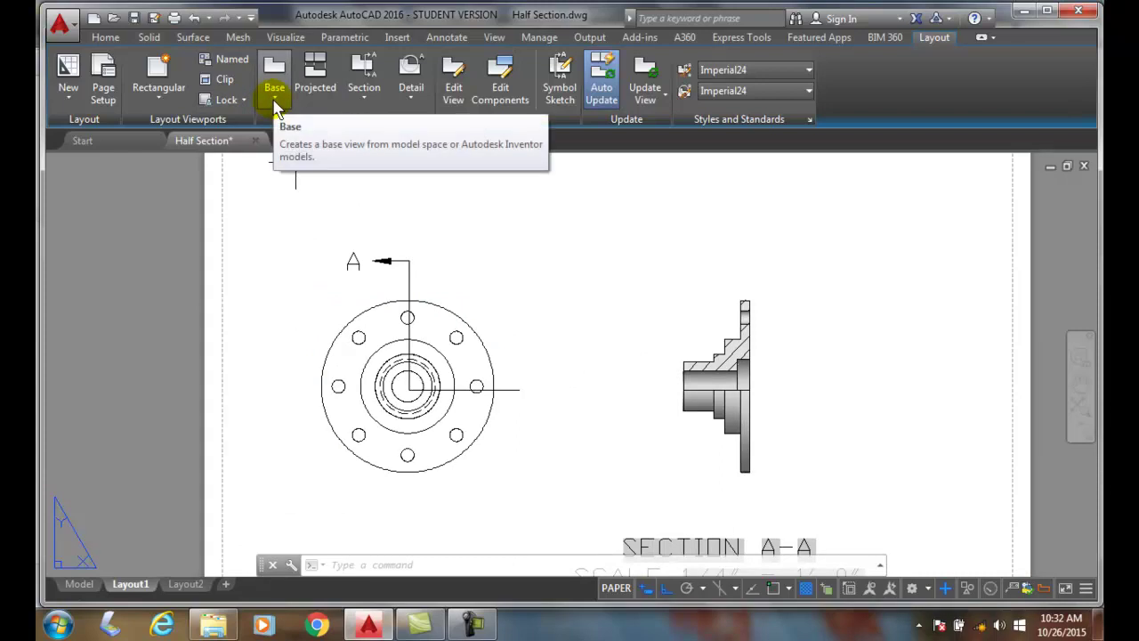
{"action": "left_click", "coordinate": [363, 99]}
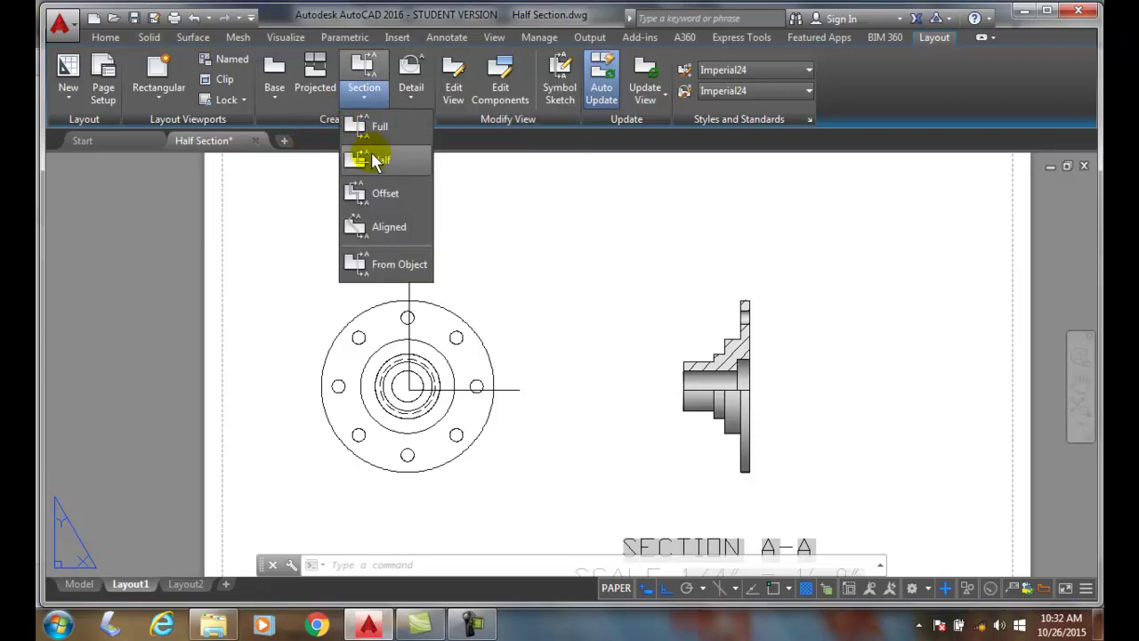